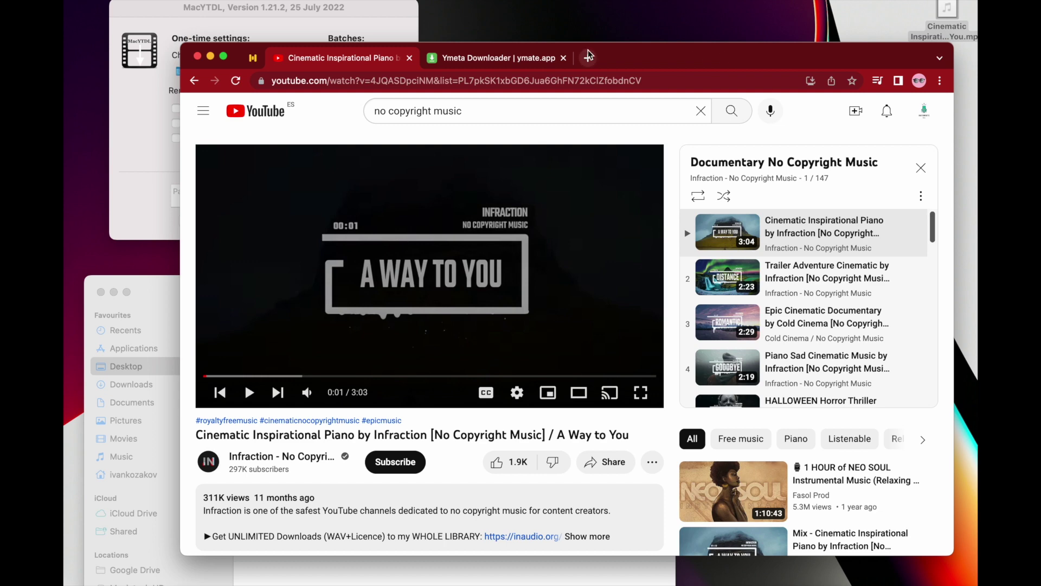
Step: Reopen ymate.app from the Google results in the second tab, then bring the YouTube tab forward
{"action": "left_click", "coordinate": [450, 58]}
{"action": "left_click", "coordinate": [192, 83]}
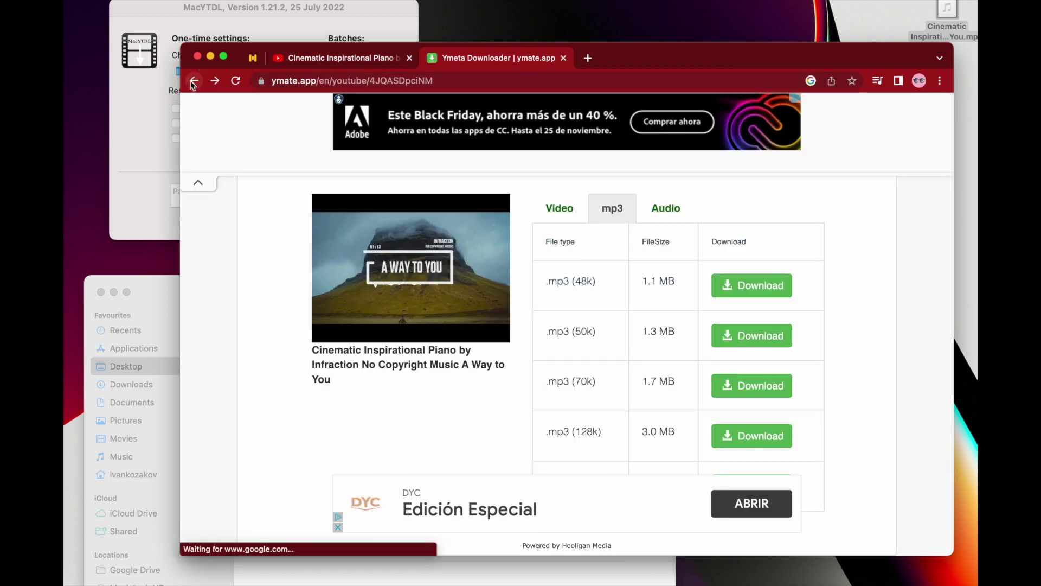
{"action": "left_click", "coordinate": [194, 82]}
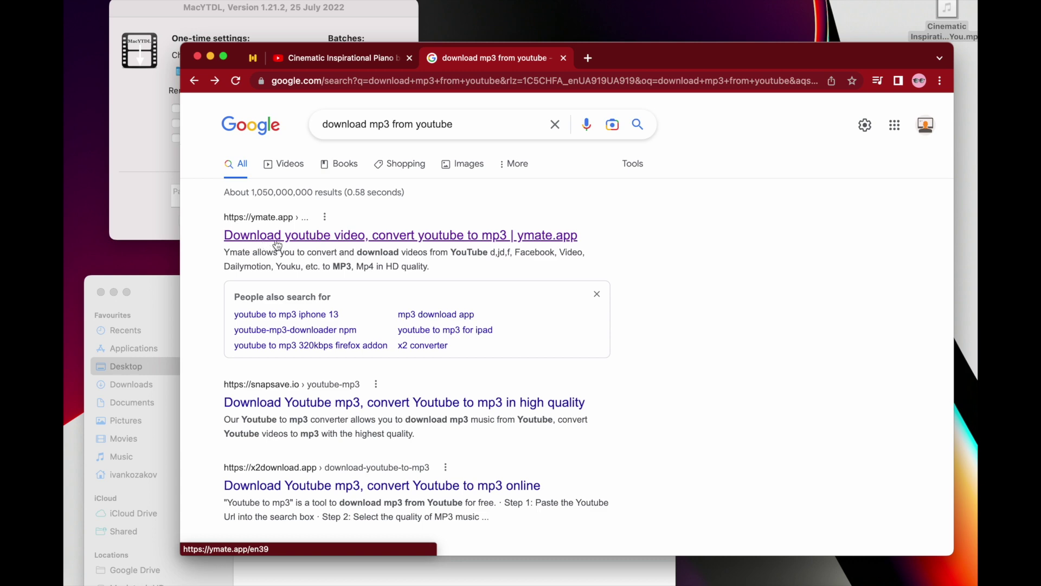
{"action": "left_click", "coordinate": [277, 245]}
{"action": "left_click", "coordinate": [361, 60]}
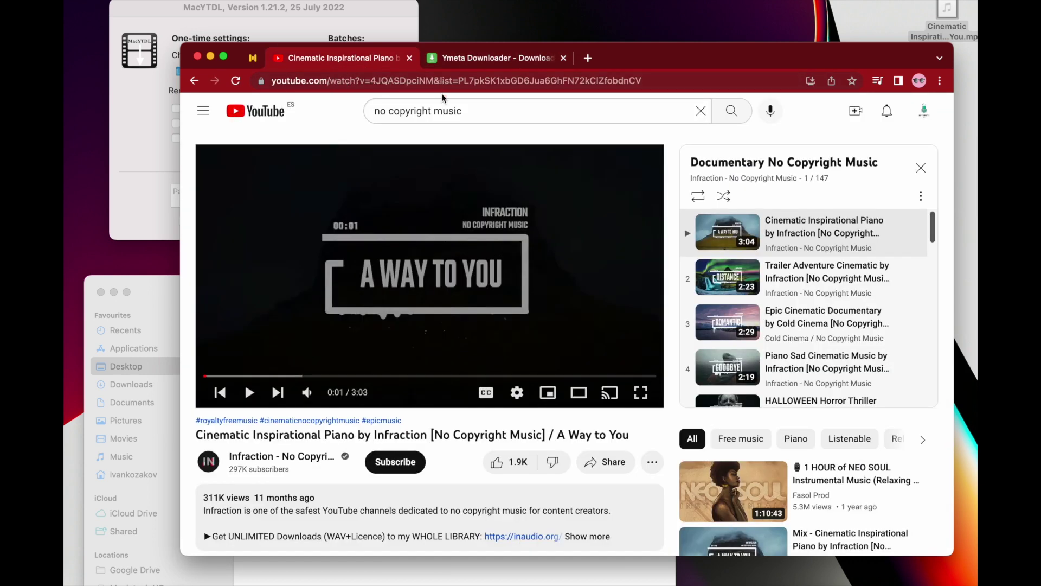
Step: Copy the YouTube video's URL, paste it into ymate.app and start the conversion
{"action": "left_click", "coordinate": [432, 82]}
{"action": "key", "text": "cmd+c"}
{"action": "left_click", "coordinate": [494, 58]}
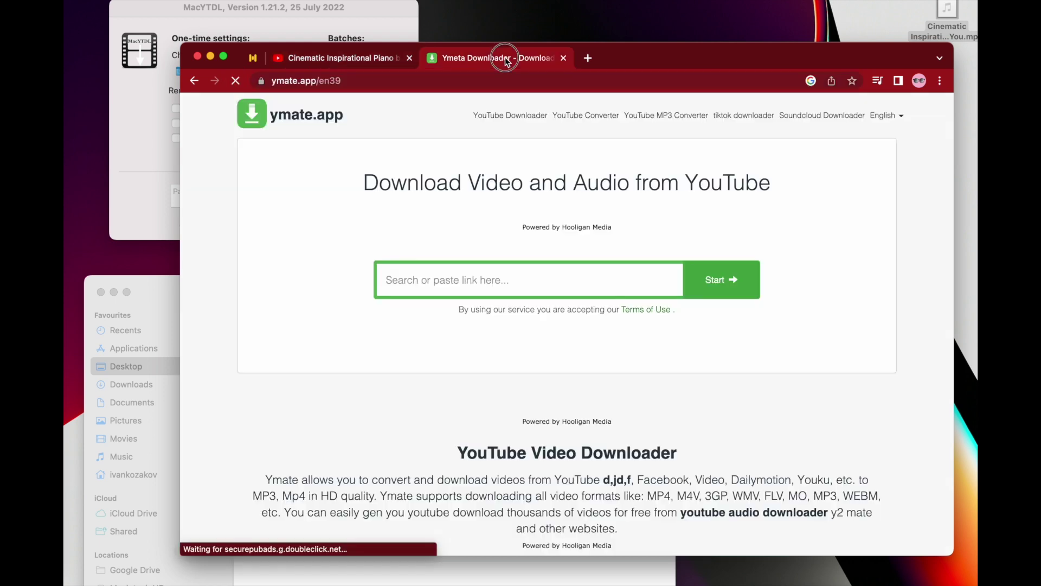
{"action": "left_click", "coordinate": [519, 328]}
{"action": "key", "text": "cmd+v"}
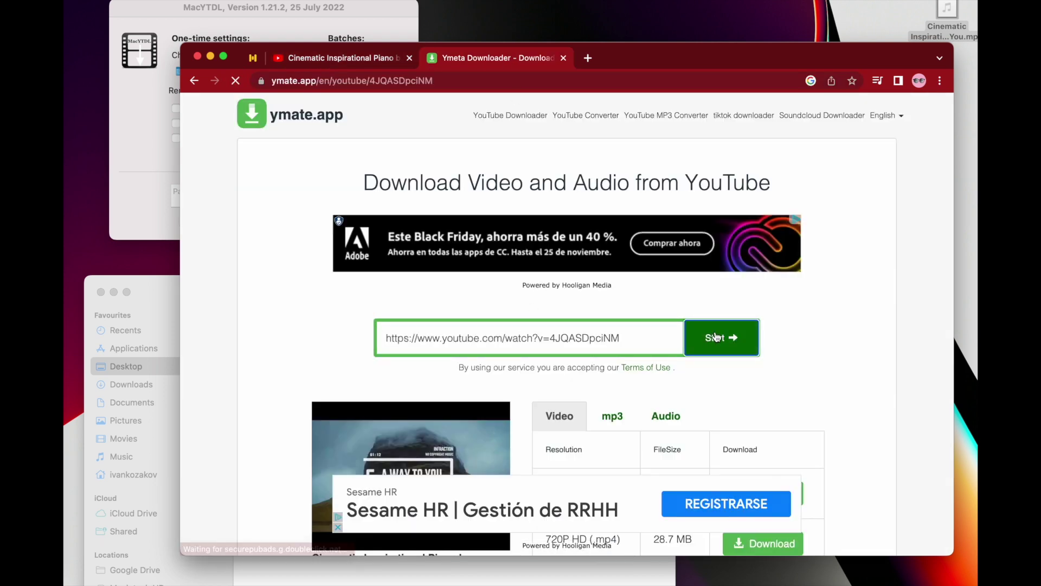
{"action": "left_click", "coordinate": [716, 337]}
Step: Download the .mp3 (50k) file as 4JQASDpciNM_50.mp3, then return to the YouTube tab
{"action": "left_click", "coordinate": [612, 230]}
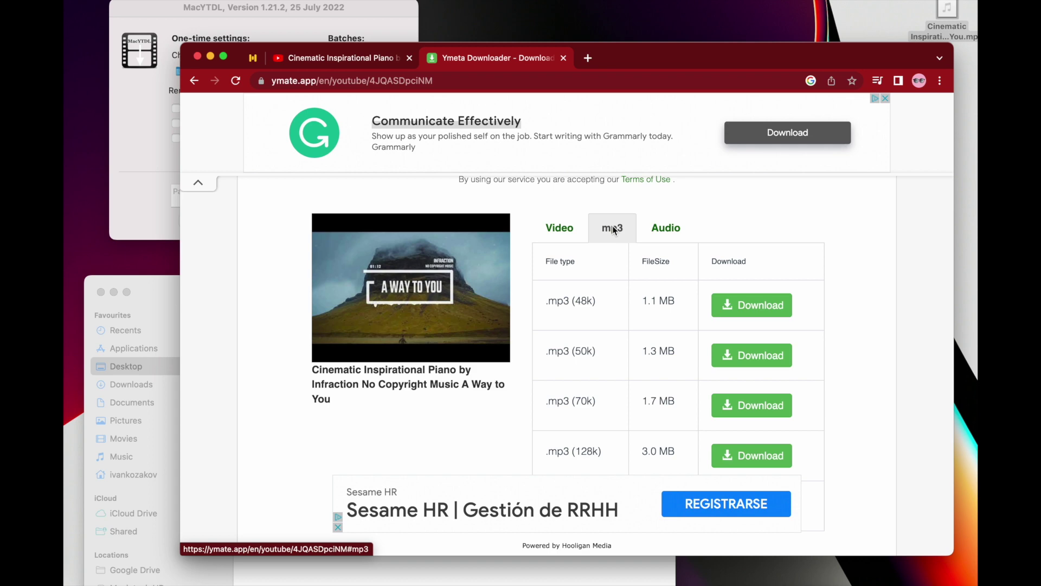
{"action": "scroll", "coordinate": [646, 297], "scroll_direction": "down", "scroll_amount": 3}
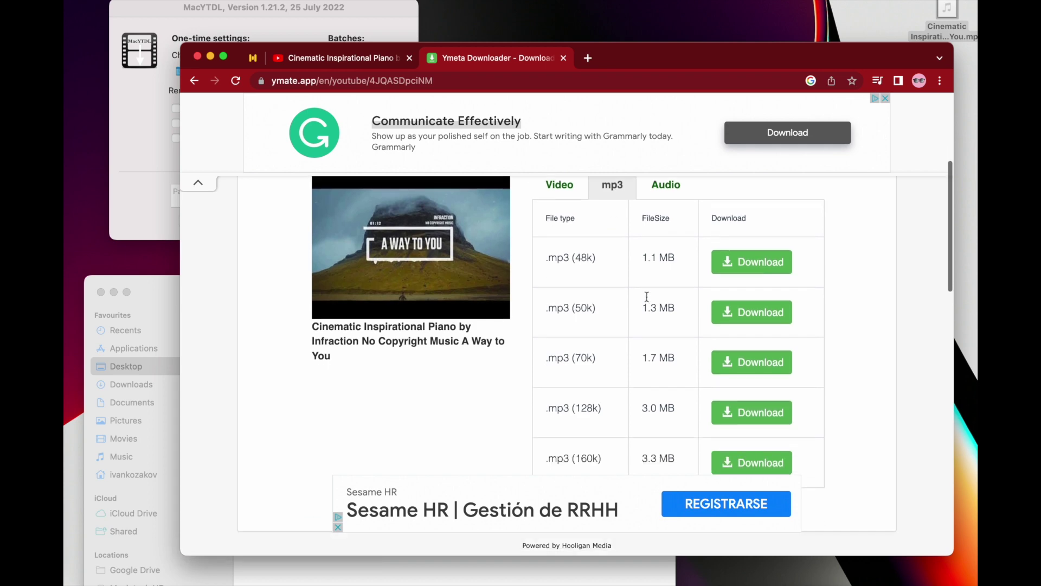
{"action": "left_click", "coordinate": [748, 266]}
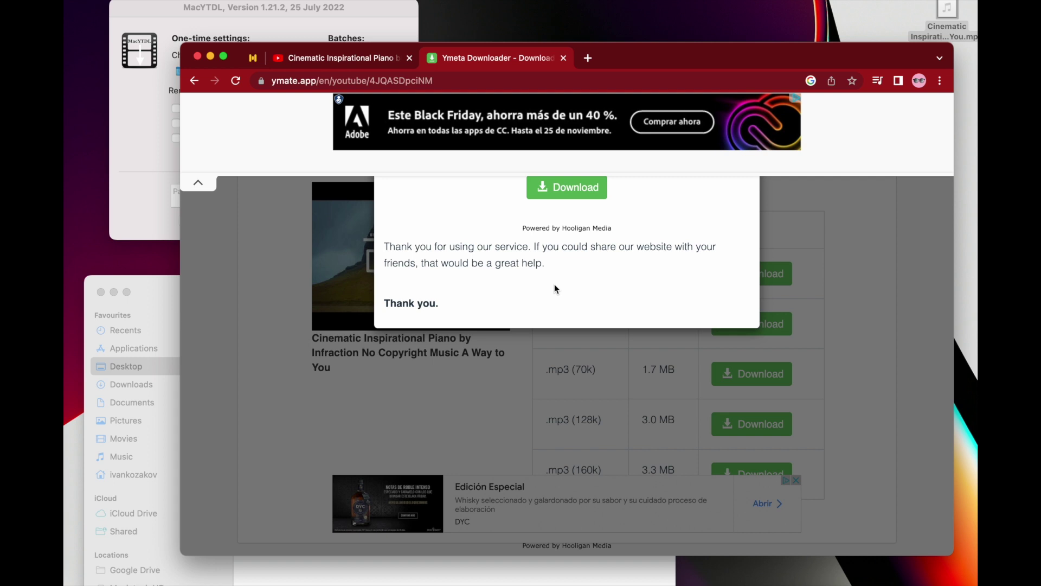
{"action": "left_click", "coordinate": [578, 191]}
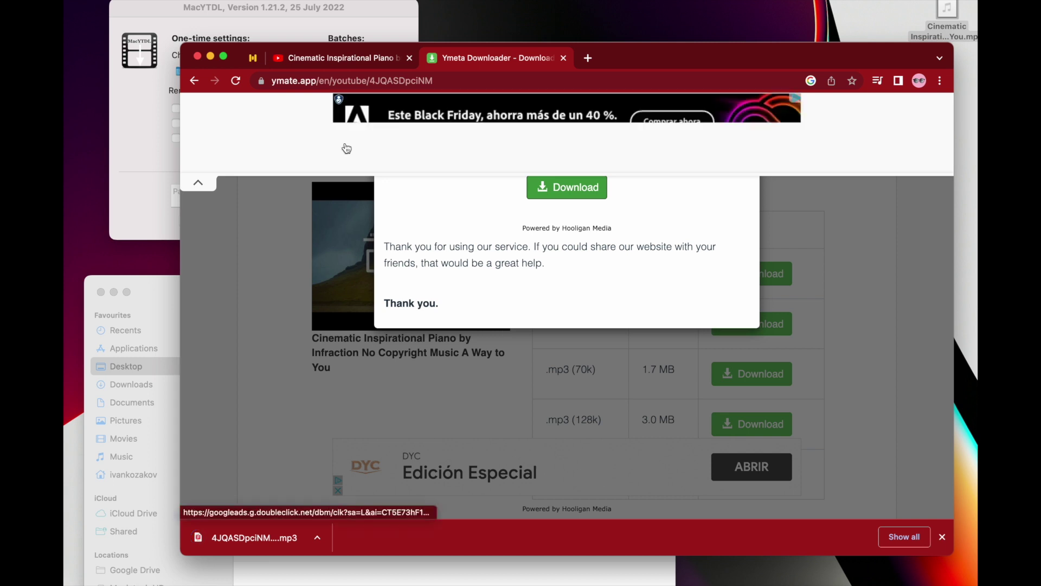
{"action": "left_click", "coordinate": [424, 82]}
{"action": "left_click", "coordinate": [370, 57]}
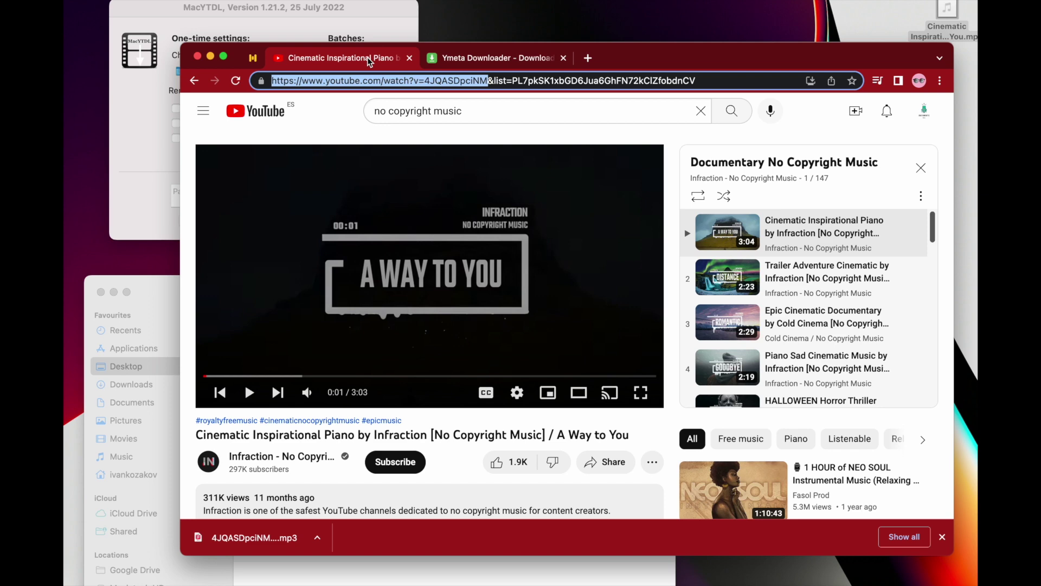
Step: Bring up Telegram and send the YouTube link to the YouTube Navigator bot
{"action": "key", "text": "super+Tab"}
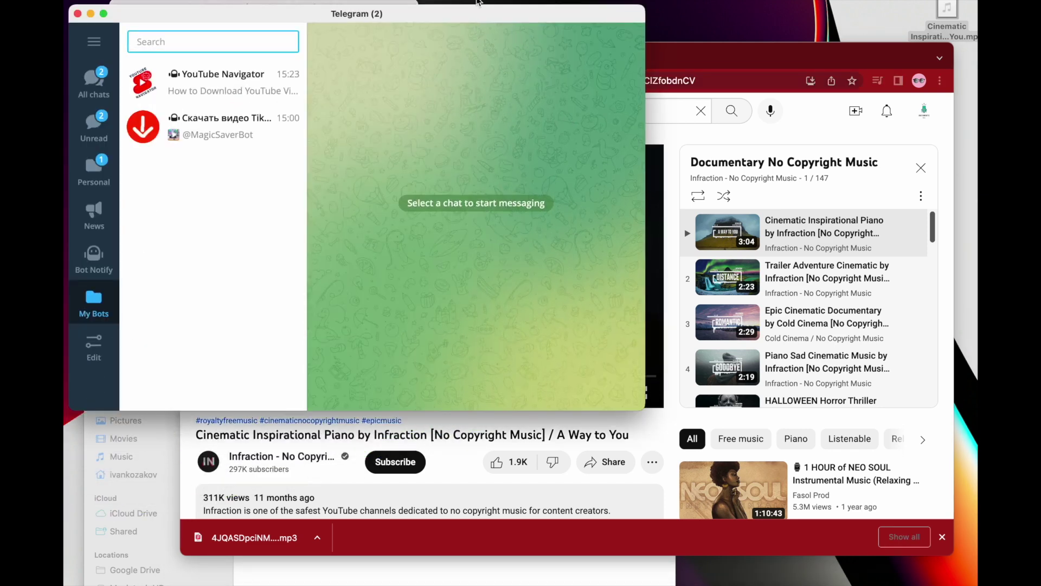
{"action": "left_click", "coordinate": [466, 13]}
{"action": "left_click_drag", "start_coordinate": [466, 13], "coordinate": [647, 83]}
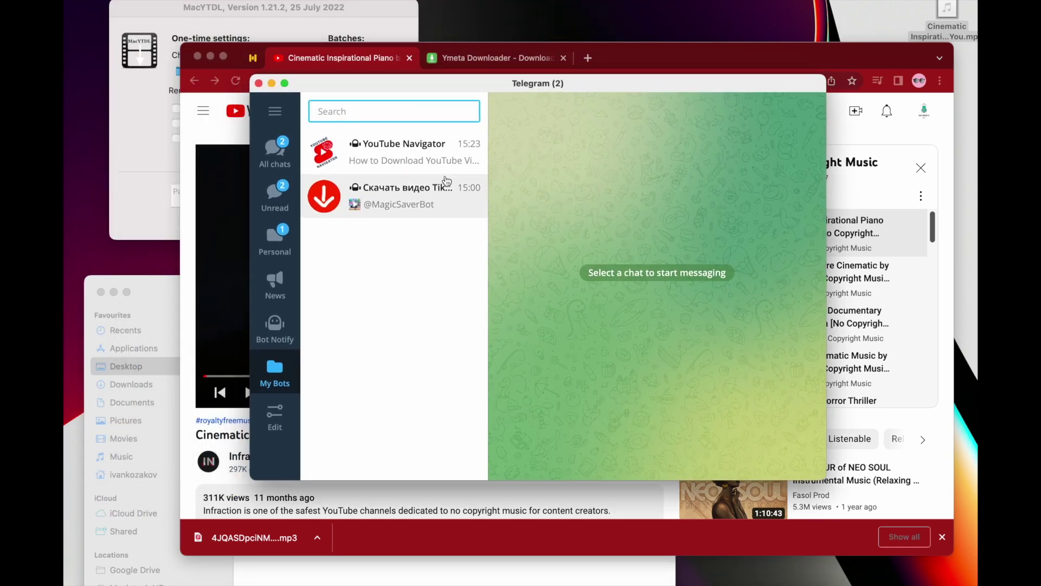
{"action": "left_click", "coordinate": [412, 154]}
{"action": "key", "text": "super+v"}
{"action": "key", "text": "Return"}
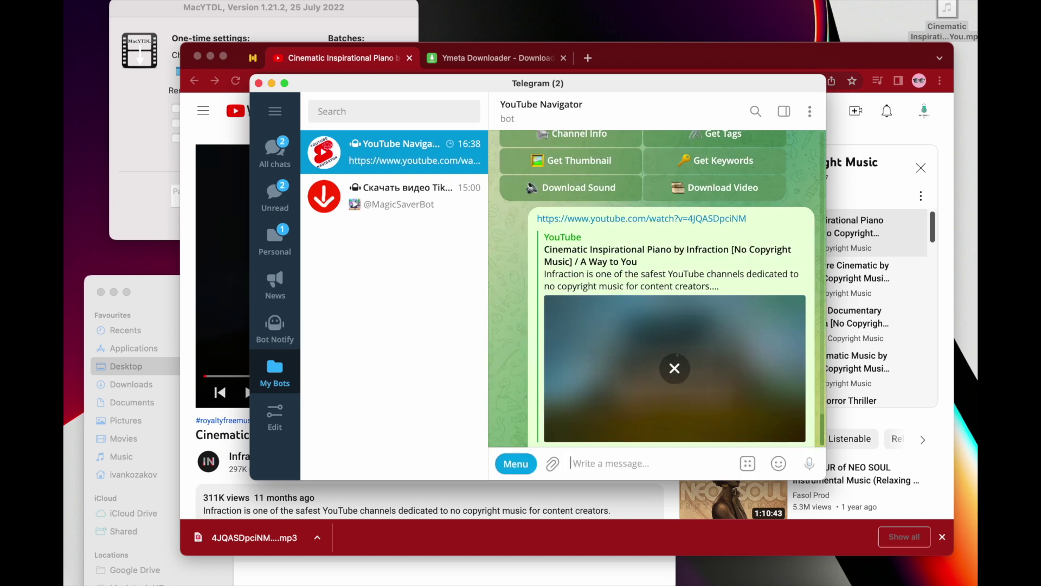
Step: Check the bot's details, then request audio only with the Download Sound button
{"action": "left_click", "coordinate": [681, 109]}
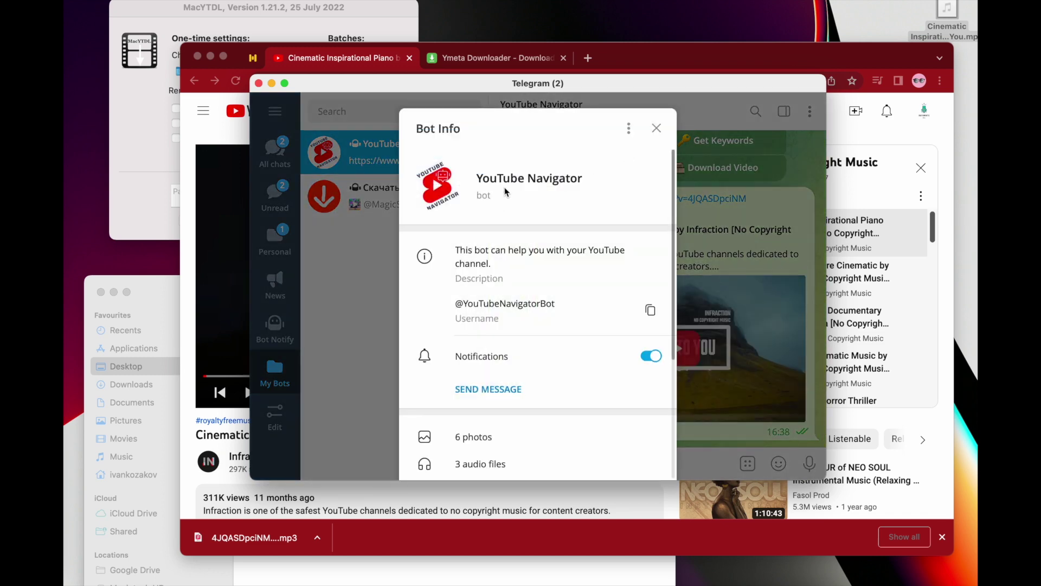
{"action": "left_click", "coordinate": [717, 234]}
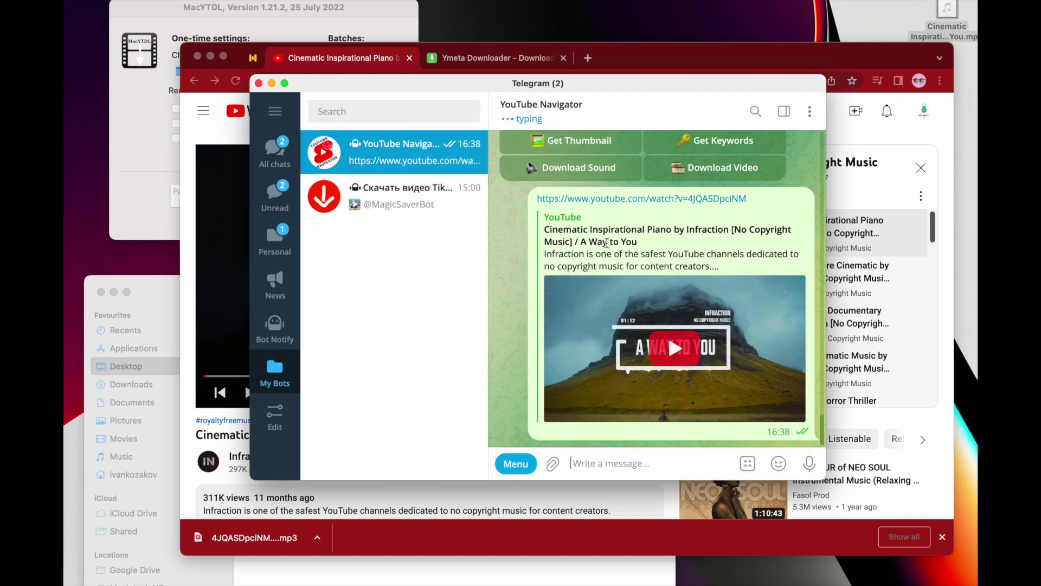
{"action": "left_click_drag", "start_coordinate": [819, 82], "coordinate": [820, 6]}
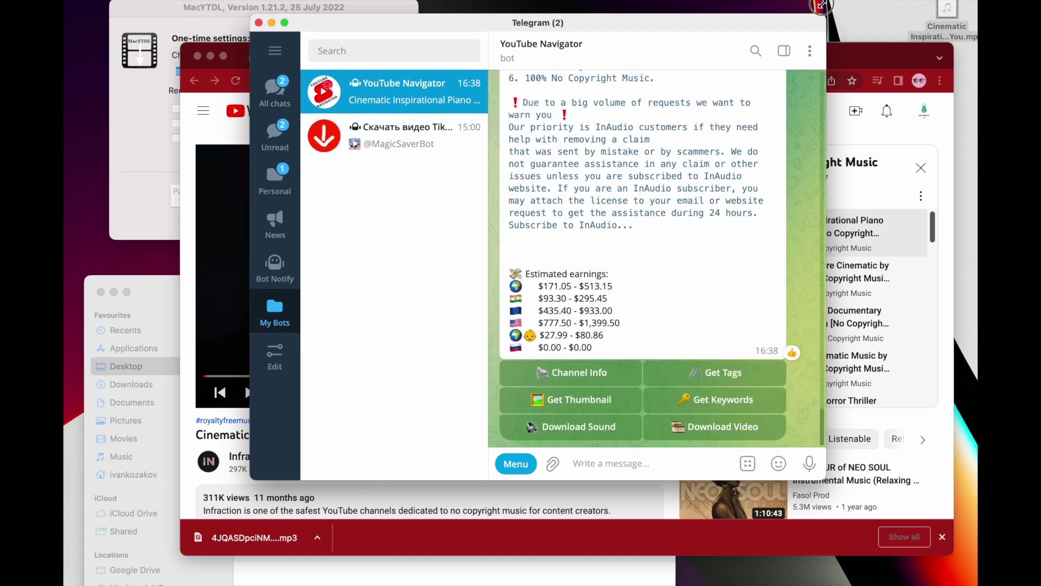
{"action": "scroll", "coordinate": [667, 203], "scroll_direction": "up", "scroll_amount": 5}
{"action": "scroll", "coordinate": [667, 202], "scroll_direction": "down", "scroll_amount": 10}
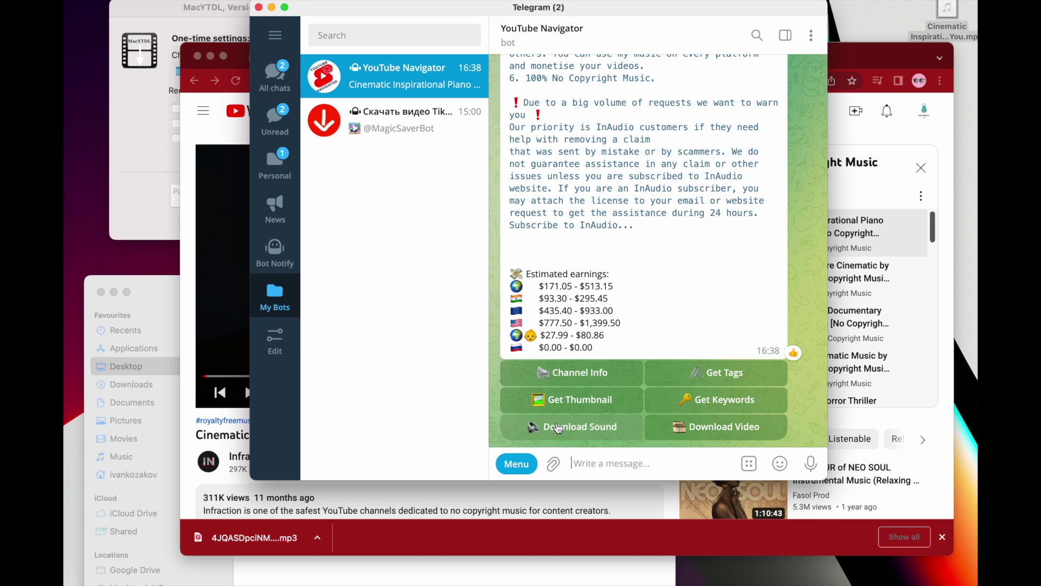
{"action": "left_click", "coordinate": [561, 428]}
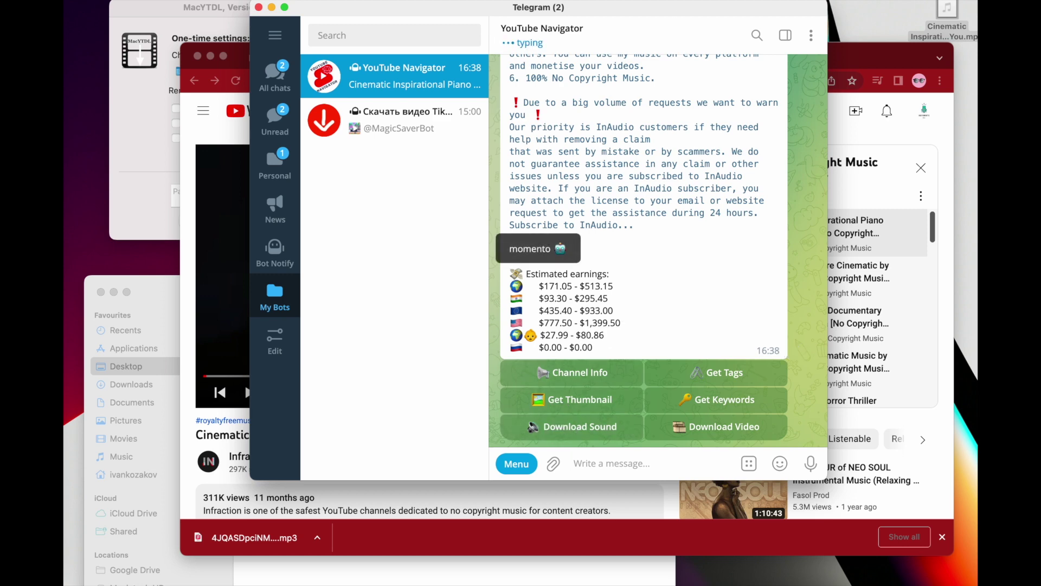
{"action": "left_click_drag", "start_coordinate": [670, 12], "coordinate": [732, 32]}
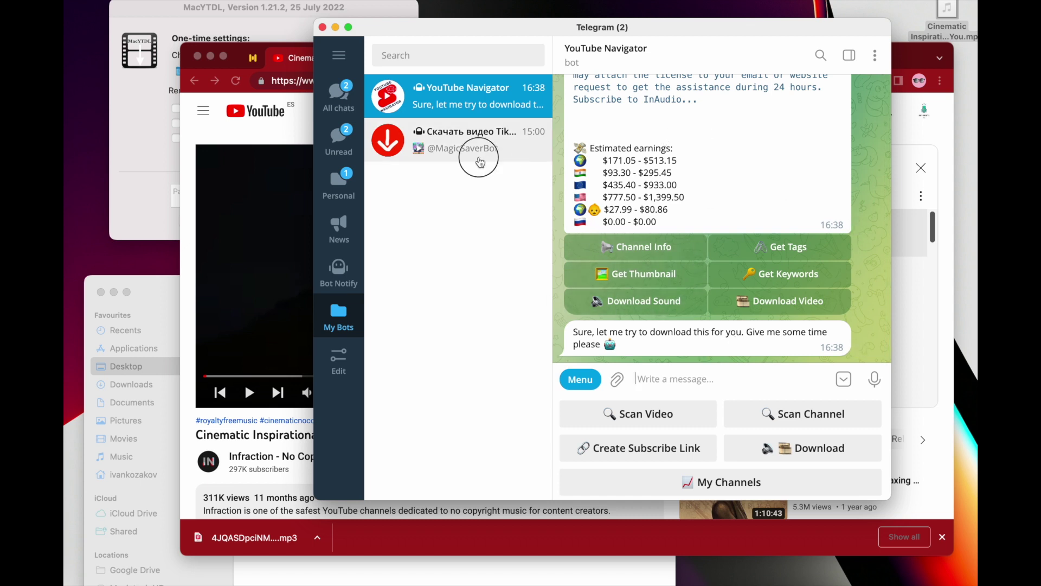
Step: Send the YouTube link to MagicSaverBot, which returns a 27.3 MB video
{"action": "left_click", "coordinate": [481, 154]}
{"action": "key", "text": "super+v"}
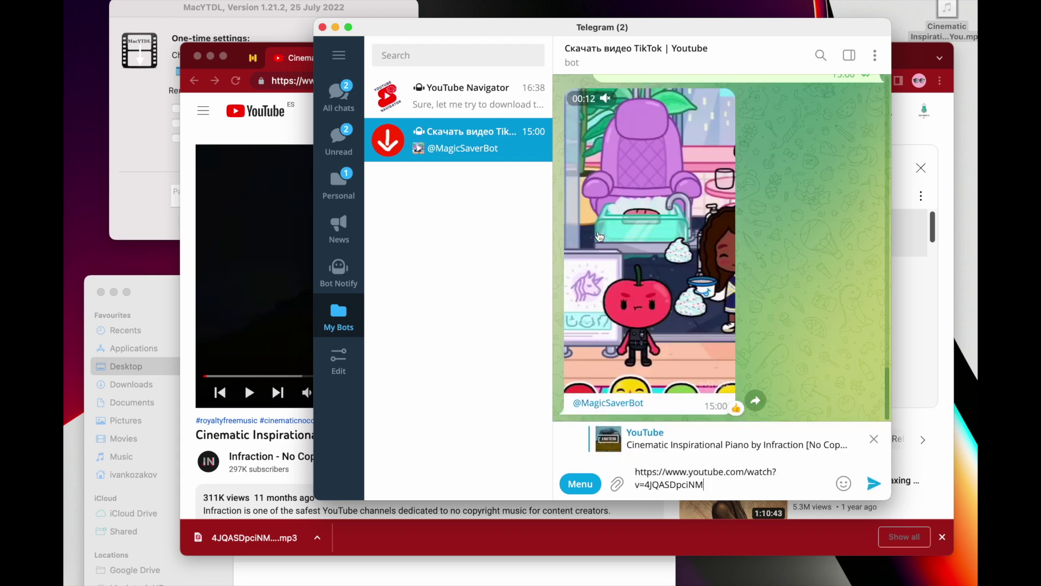
{"action": "key", "text": "Return"}
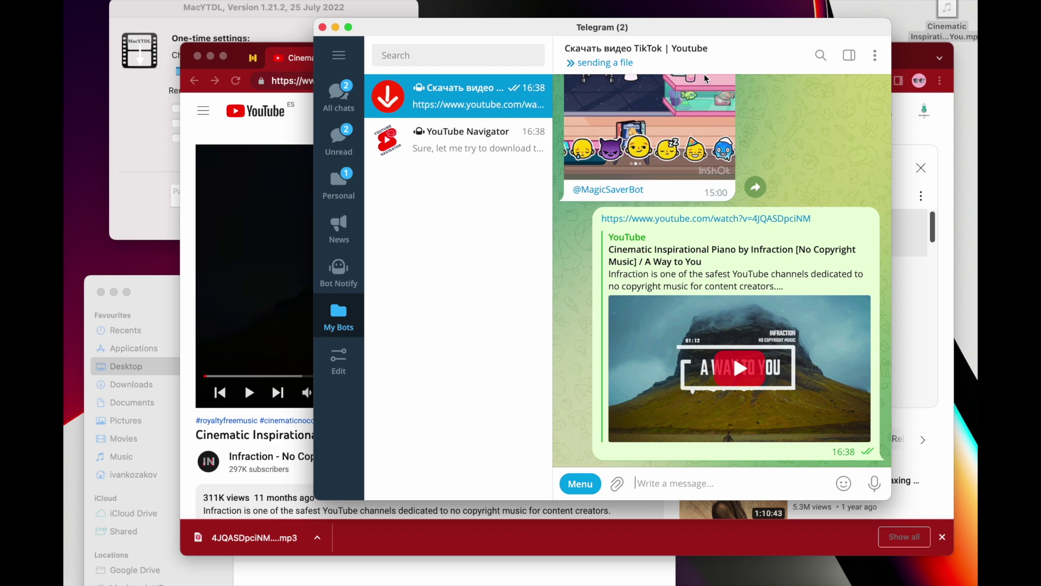
Step: Inspect MagicSaverBot's details and remove the thumbs-up reaction from its video message
{"action": "left_click", "coordinate": [608, 189]}
{"action": "left_click_drag", "start_coordinate": [519, 250], "coordinate": [633, 253]}
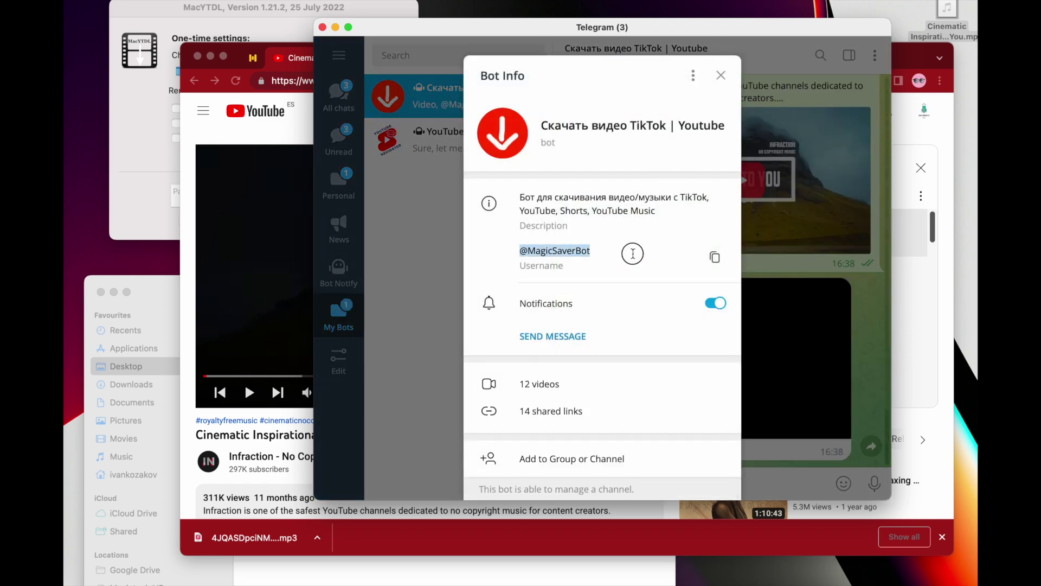
{"action": "left_click", "coordinate": [874, 298]}
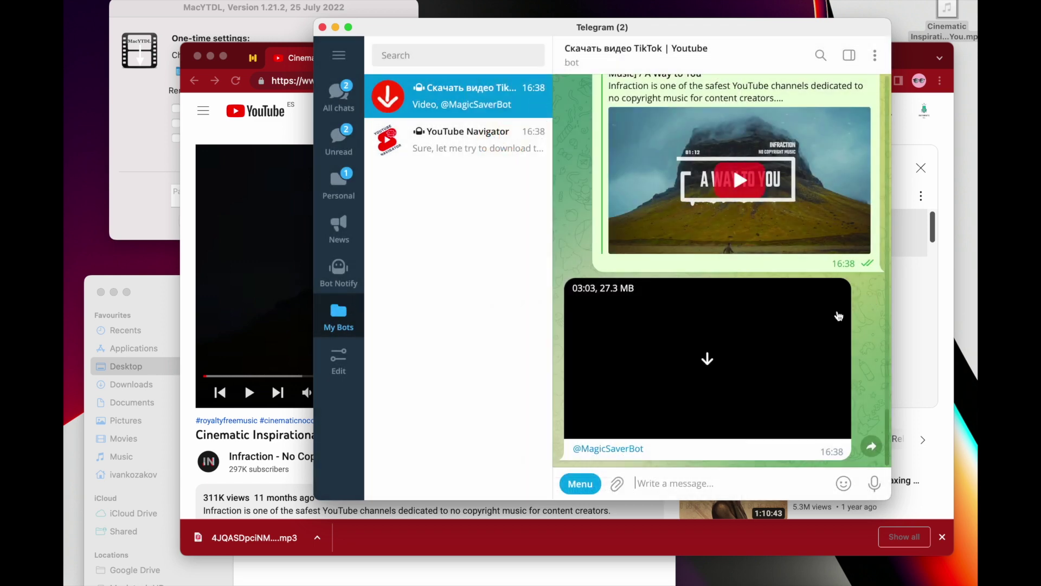
{"action": "double_click", "coordinate": [683, 331]}
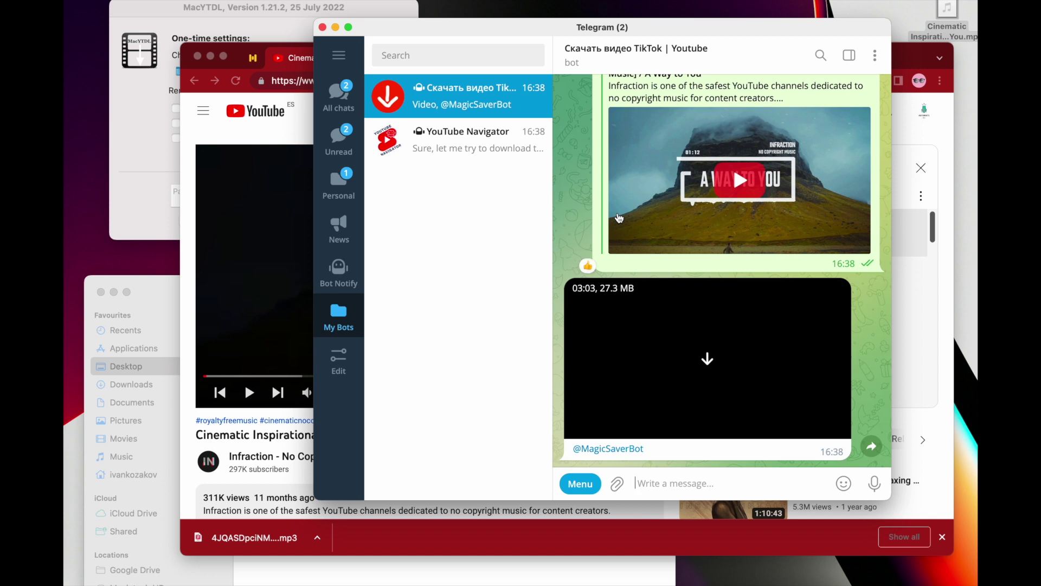
Step: Play YouTube Navigator's audio.mp3 track and dismiss its options menu without saving
{"action": "key", "text": "alt+Up"}
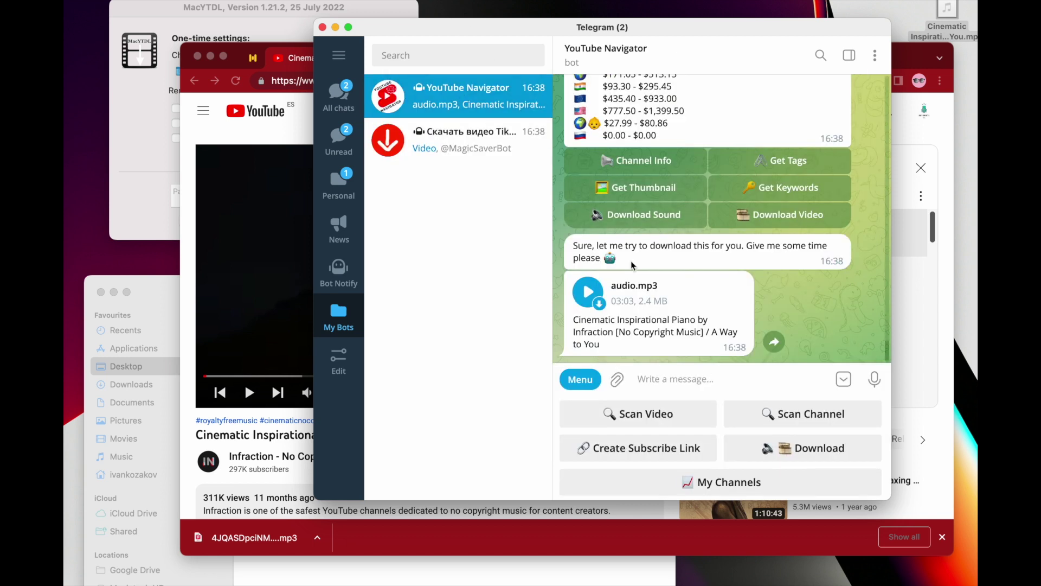
{"action": "double_click", "coordinate": [607, 305]}
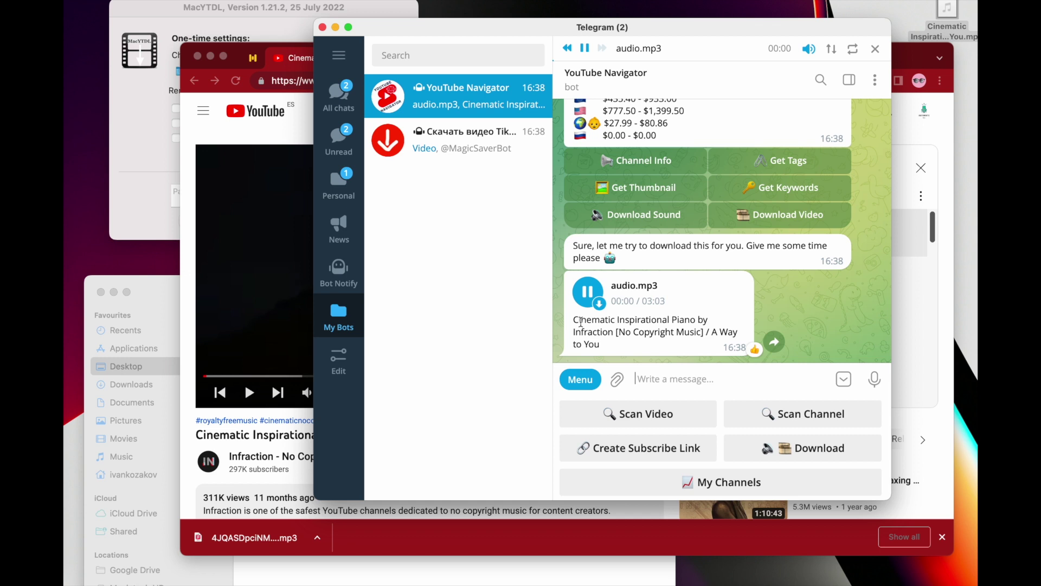
{"action": "triple_click", "coordinate": [581, 321]}
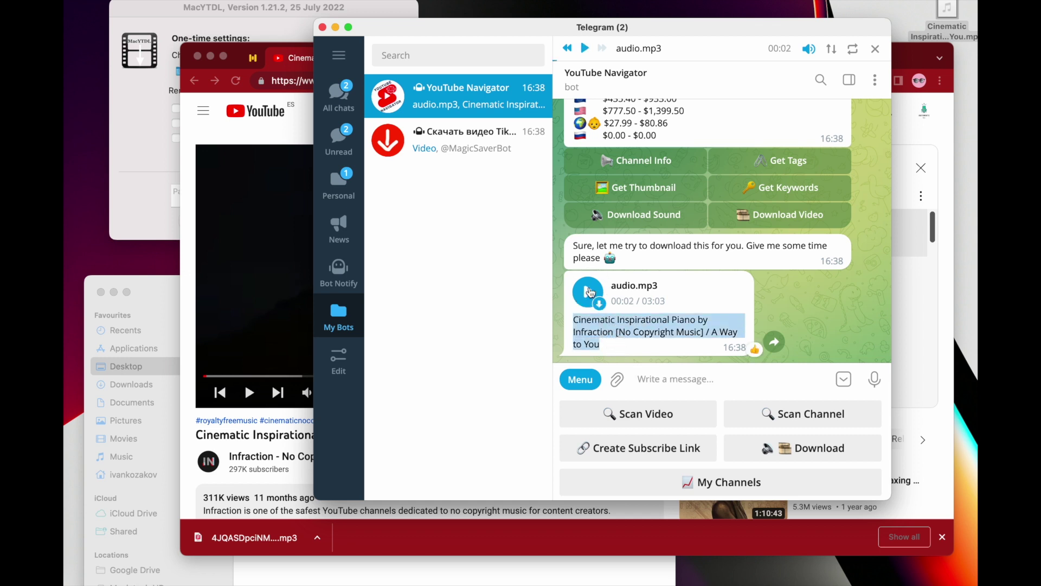
{"action": "left_click", "coordinate": [667, 356]}
{"action": "right_click", "coordinate": [709, 293]}
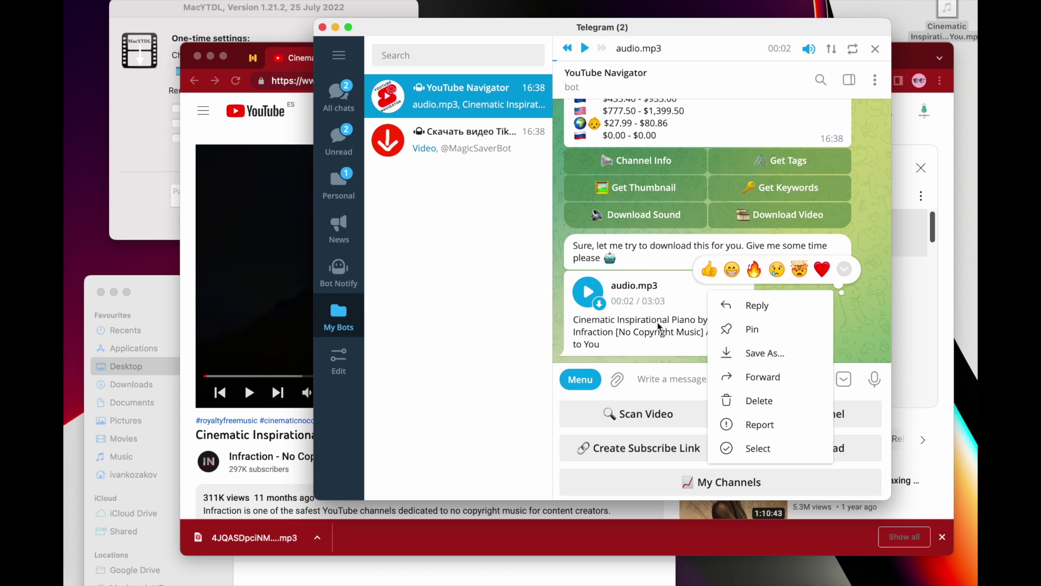
{"action": "left_click", "coordinate": [648, 332]}
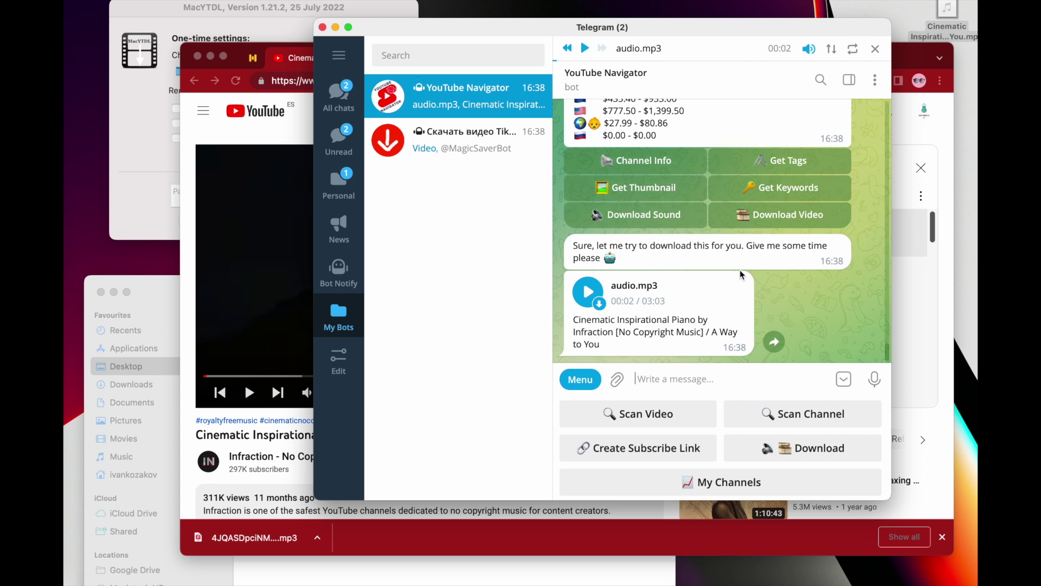
Step: Close the Telegram window and bring MacYTDL 1.21.2 to the front
{"action": "left_click", "coordinate": [322, 27]}
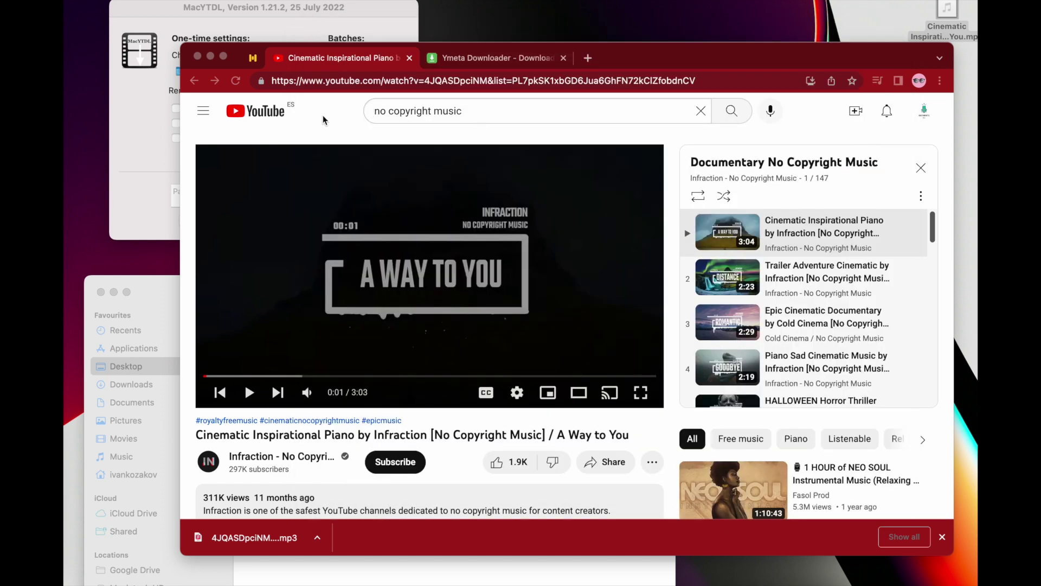
{"action": "left_click", "coordinate": [272, 15]}
{"action": "left_click_drag", "start_coordinate": [266, 19], "coordinate": [254, 28]}
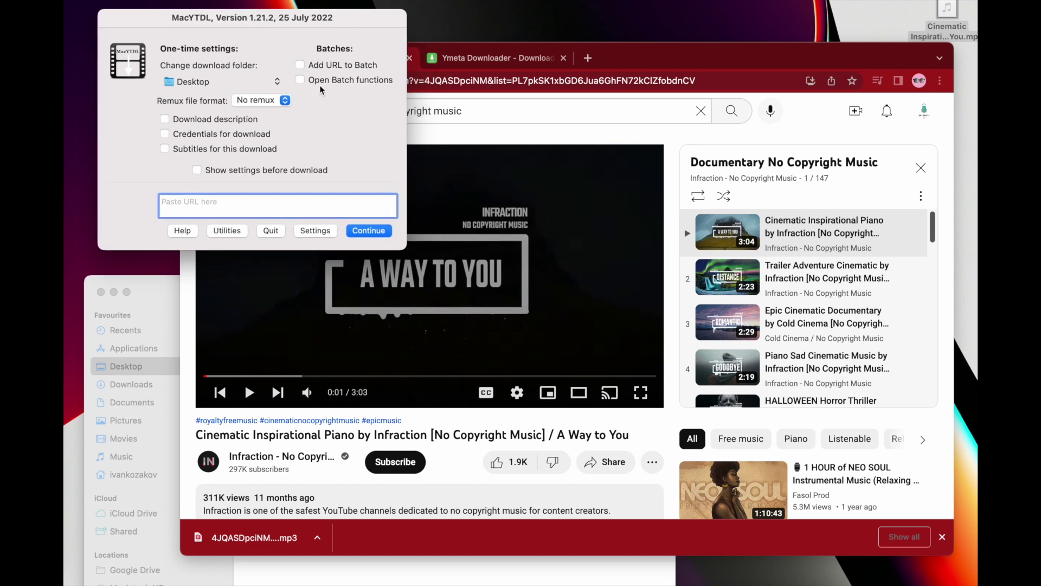
Step: Search 'macytdl' in a new tab and open the section83/MacYTDL GitHub repository
{"action": "left_click", "coordinate": [588, 57]}
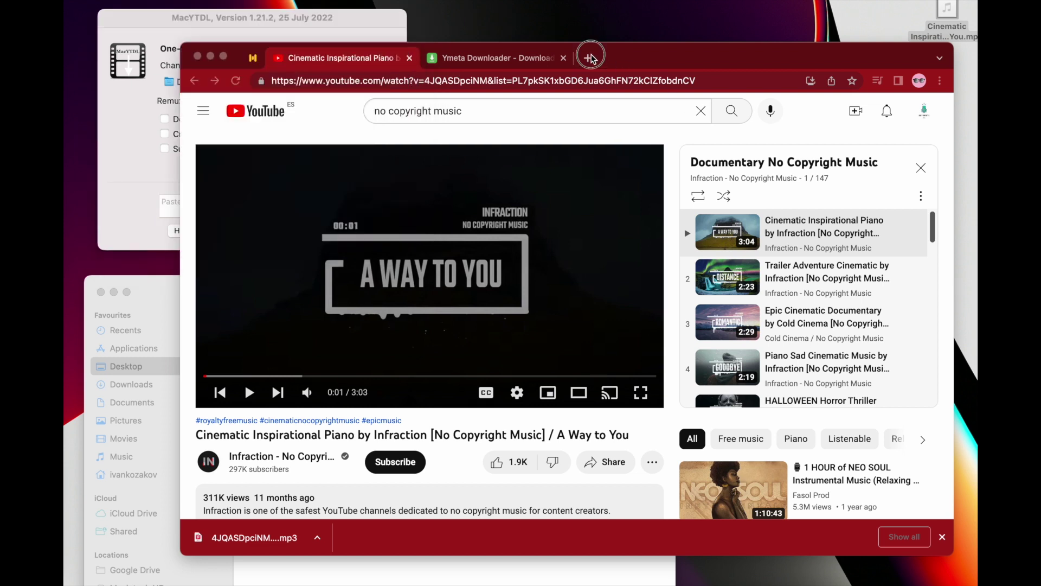
{"action": "type", "text": "mac"}
{"action": "type", "text": "ytdl"}
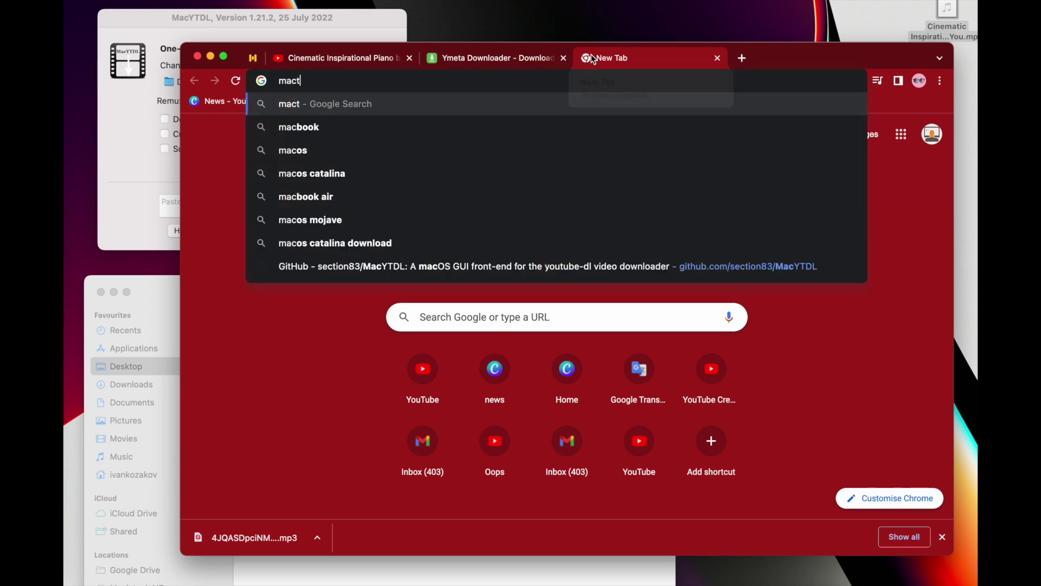
{"action": "key", "text": "Return"}
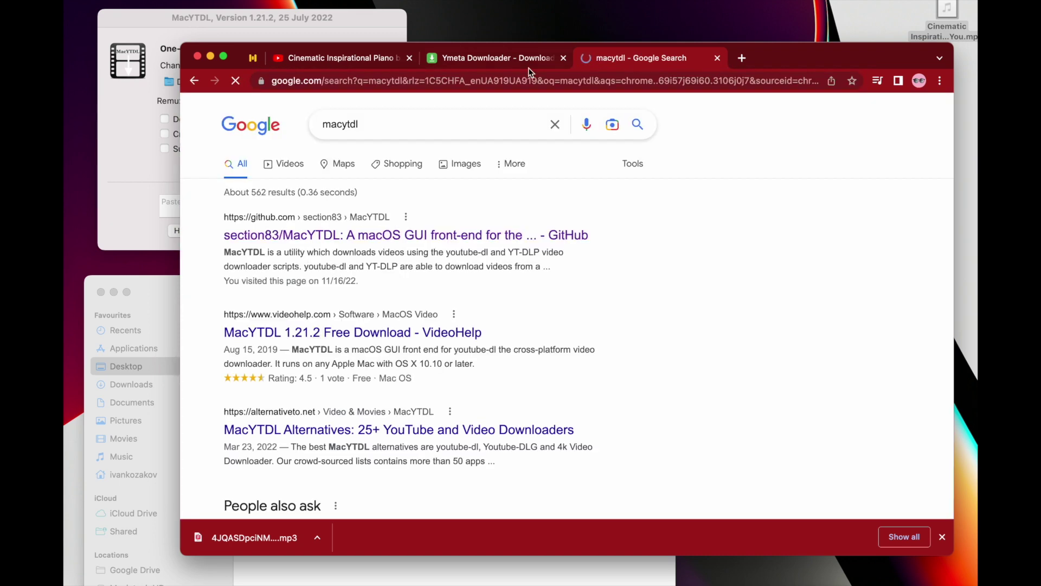
{"action": "left_click", "coordinate": [303, 238]}
{"action": "left_click", "coordinate": [304, 242]}
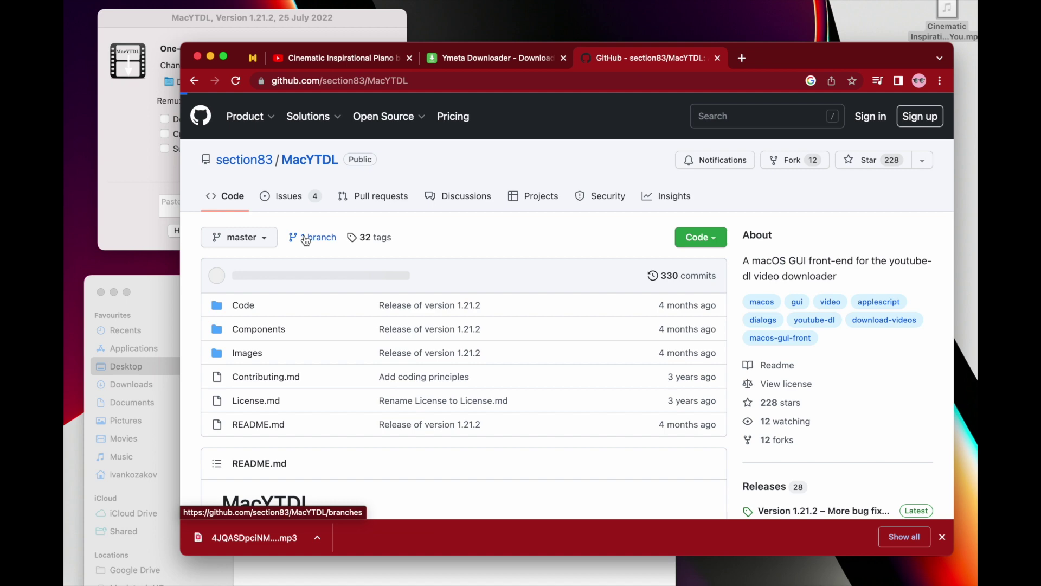
{"action": "left_click", "coordinate": [352, 235]}
{"action": "mouse_move", "coordinate": [272, 133]}
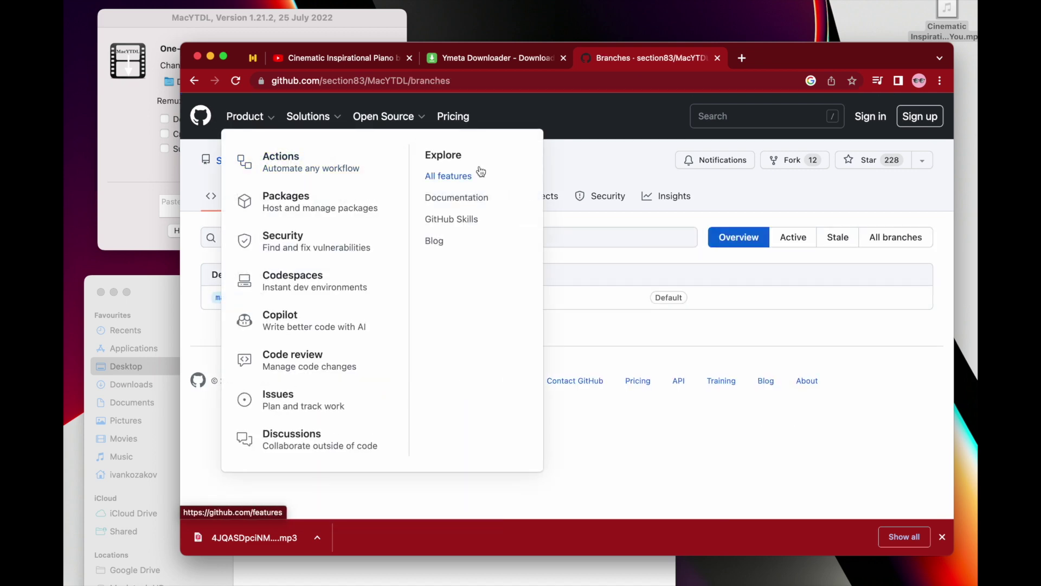
{"action": "left_click", "coordinate": [310, 159]}
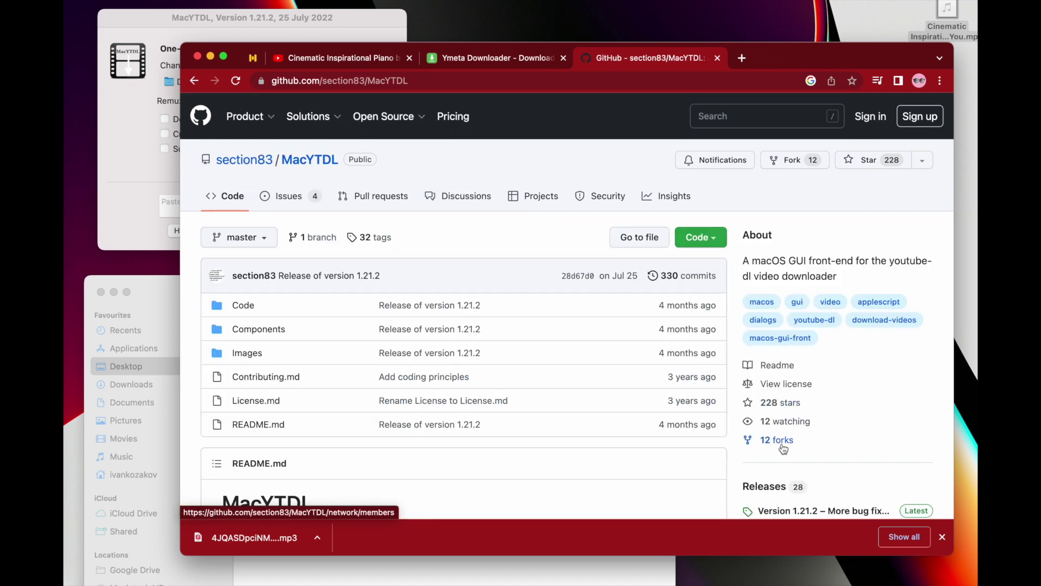
Step: Scroll the README down to the 'How to install for the first time' instructions
{"action": "left_click", "coordinate": [942, 536]}
{"action": "scroll", "coordinate": [607, 407], "scroll_direction": "down", "scroll_amount": 3}
{"action": "scroll", "coordinate": [605, 405], "scroll_direction": "down", "scroll_amount": 5}
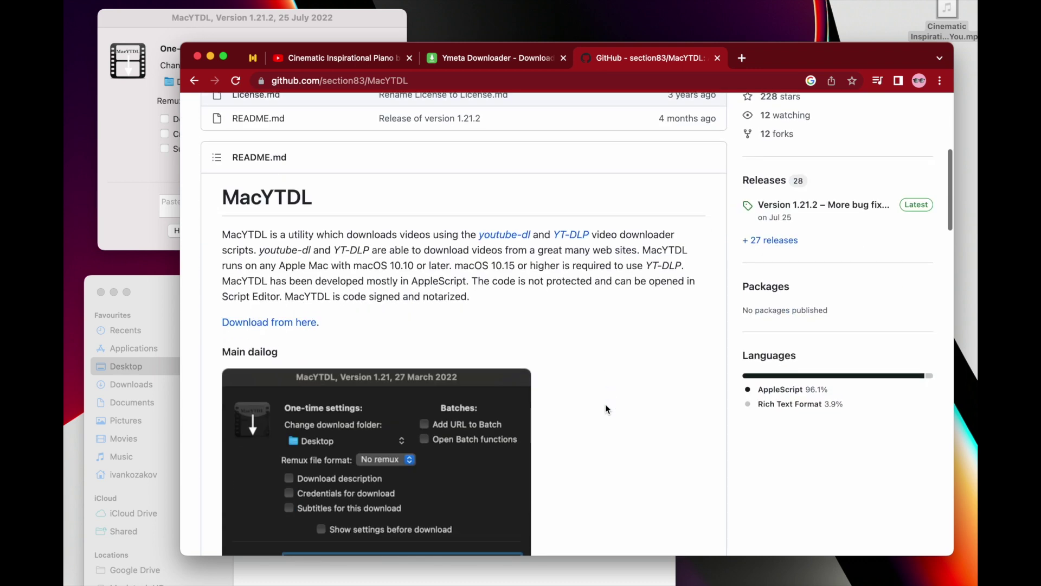
{"action": "left_click", "coordinate": [224, 278]}
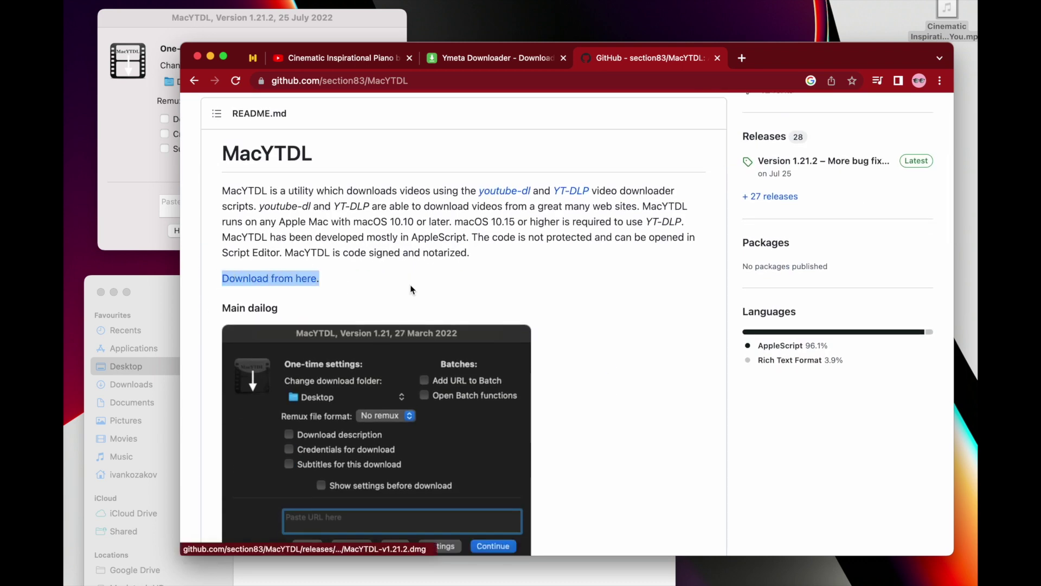
{"action": "scroll", "coordinate": [410, 287], "scroll_direction": "down", "scroll_amount": 12}
{"action": "scroll", "coordinate": [409, 287], "scroll_direction": "down", "scroll_amount": 7}
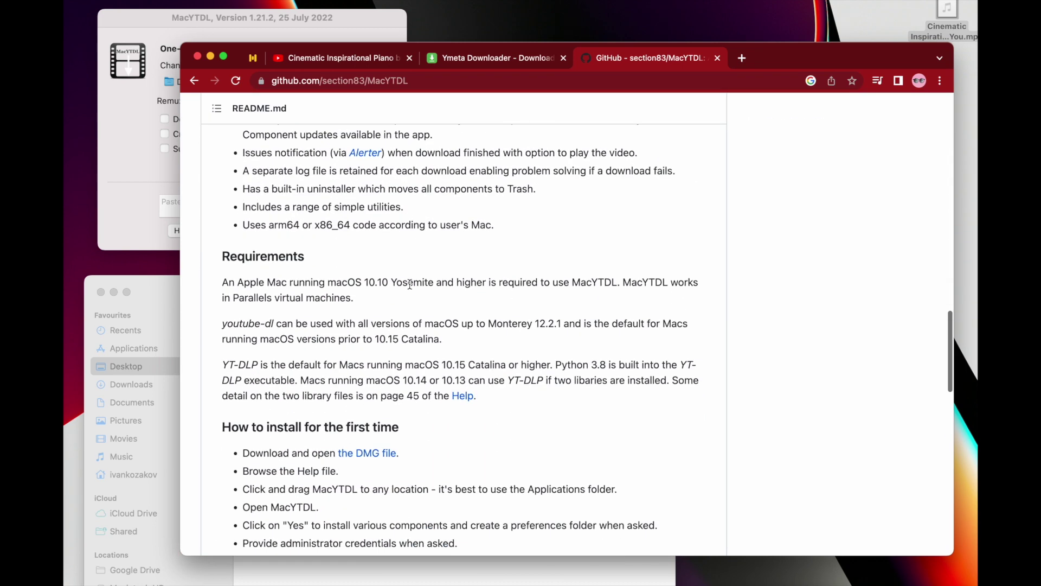
{"action": "left_click_drag", "start_coordinate": [230, 240], "coordinate": [419, 243]}
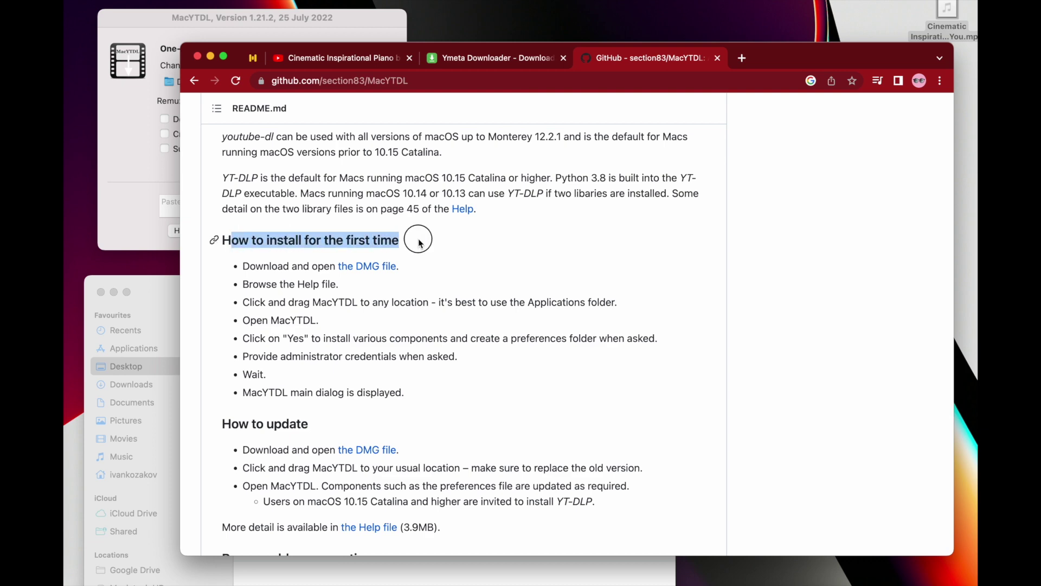
{"action": "left_click", "coordinate": [385, 378], "text": "shift"}
{"action": "left_click", "coordinate": [479, 249]}
Step: Copy the word 'YTDL' from the MacYTDL heading
{"action": "scroll", "coordinate": [479, 249], "scroll_direction": "up", "scroll_amount": 1}
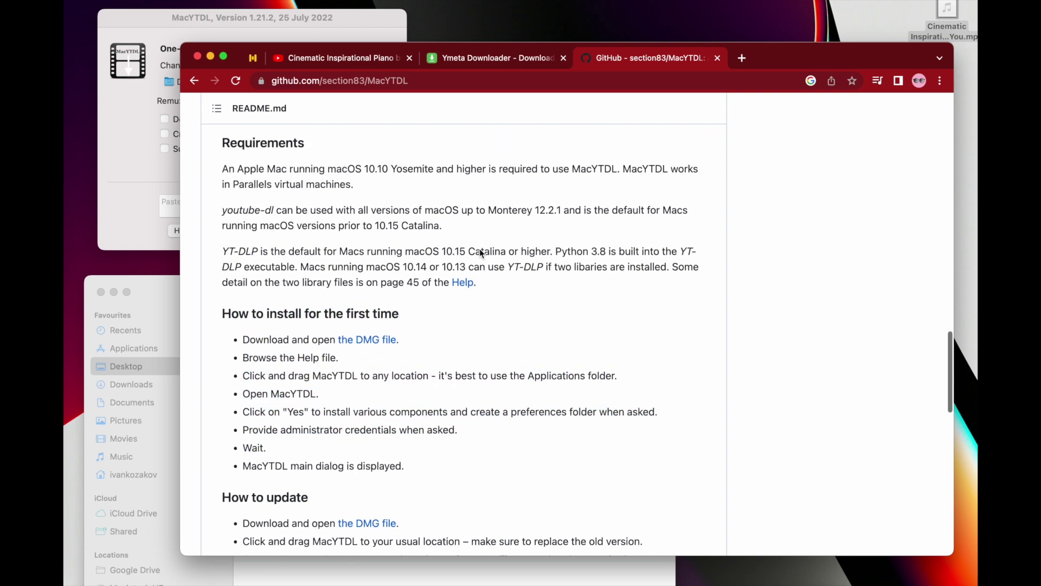
{"action": "scroll", "coordinate": [479, 249], "scroll_direction": "up", "scroll_amount": 20}
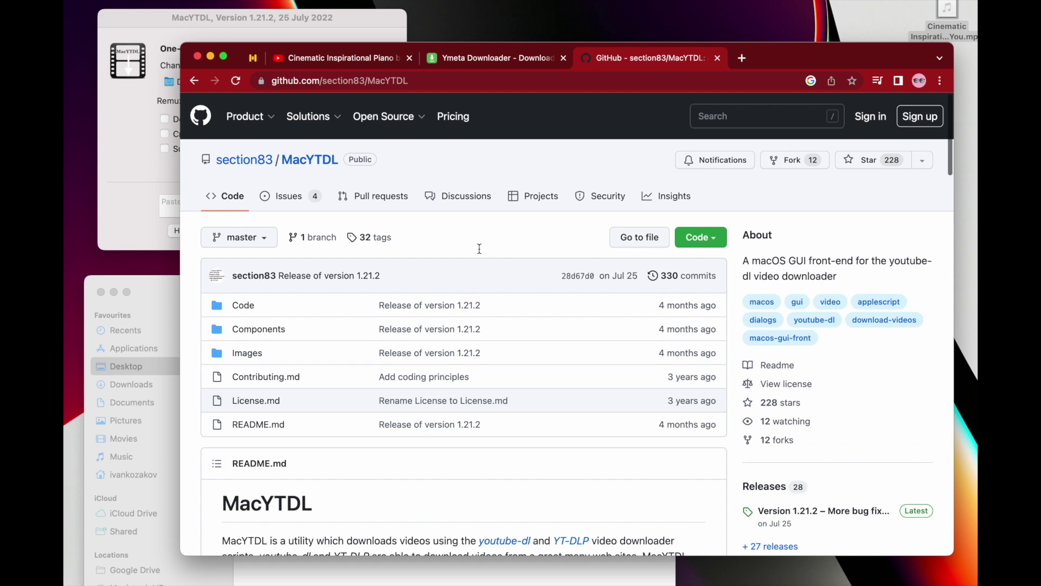
{"action": "scroll", "coordinate": [480, 248], "scroll_direction": "down", "scroll_amount": 10}
{"action": "scroll", "coordinate": [479, 248], "scroll_direction": "up", "scroll_amount": 4}
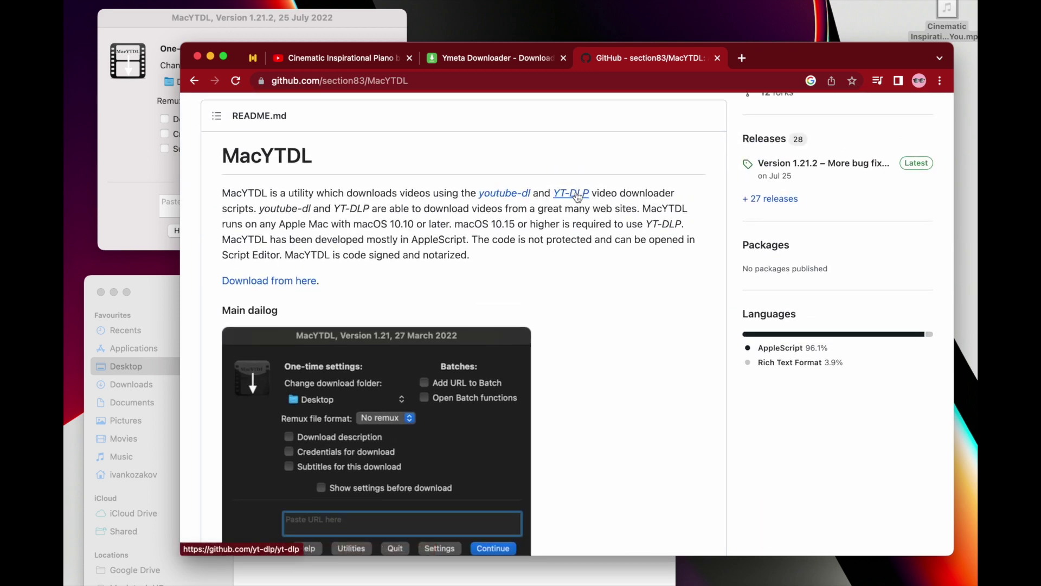
{"action": "left_click_drag", "start_coordinate": [273, 156], "coordinate": [394, 157]}
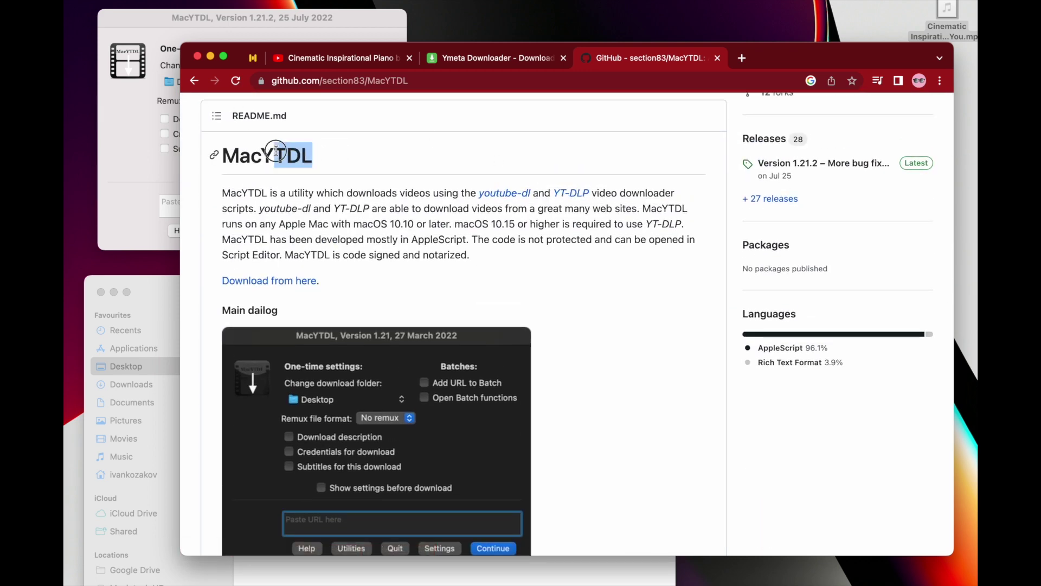
{"action": "left_click_drag", "start_coordinate": [276, 152], "coordinate": [265, 154]}
{"action": "key", "text": "super+c"}
Step: Search Google for 'YTDL gui windows'
{"action": "left_click", "coordinate": [340, 82]}
{"action": "key", "text": "super+v"}
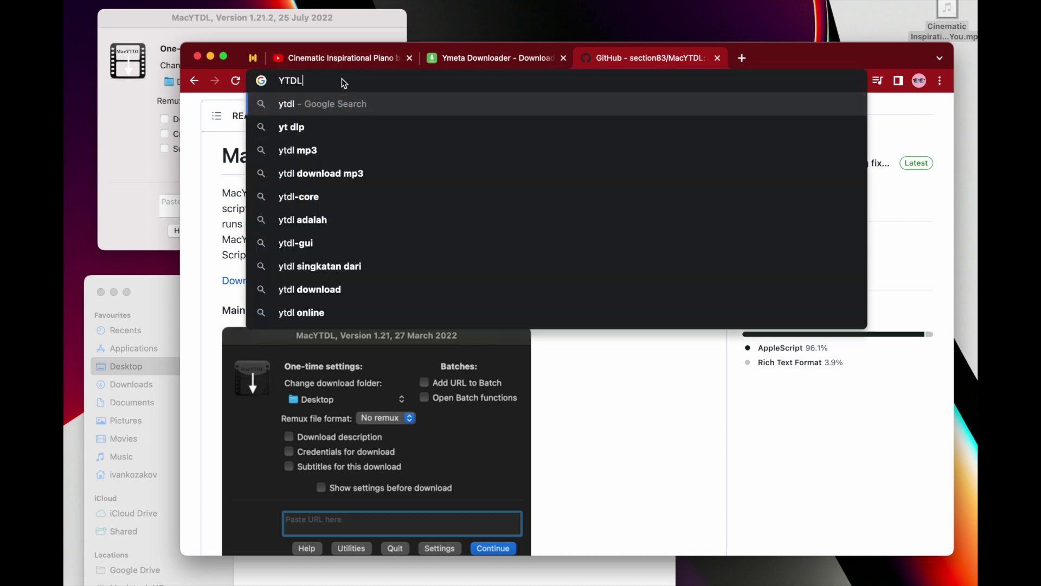
{"action": "type", "text": "gui windows"}
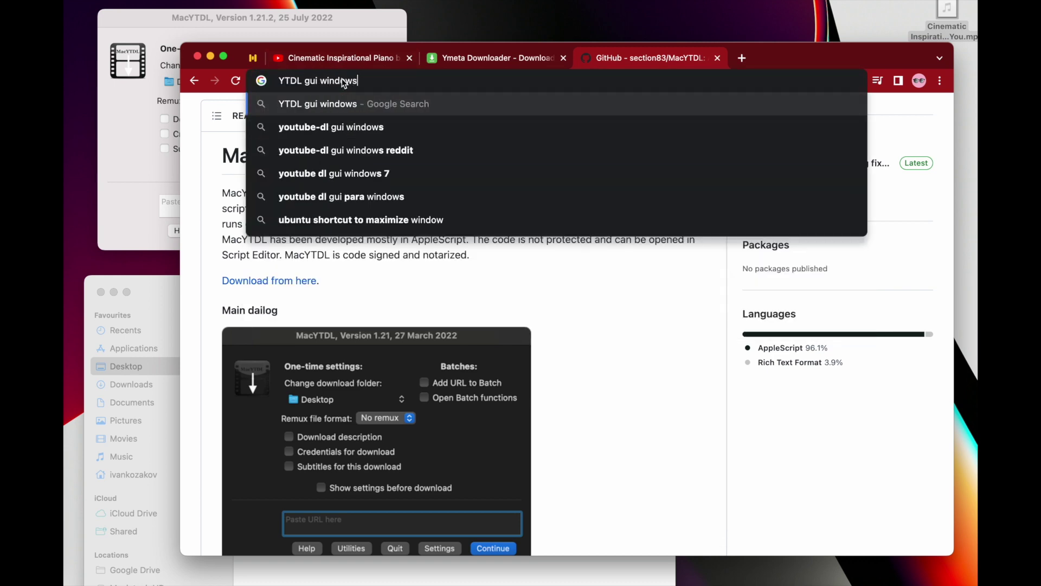
{"action": "key", "text": "Return"}
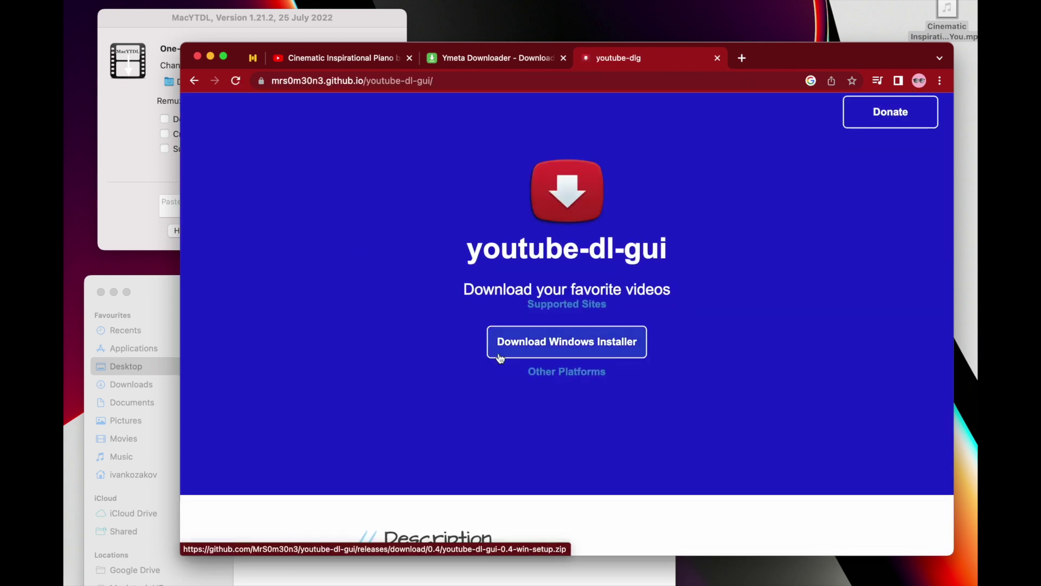
Step: Scroll through the youtube-dlg Downloads list, then go back to the GitHub MacYTDL page
{"action": "scroll", "coordinate": [407, 338], "scroll_direction": "down", "scroll_amount": 7}
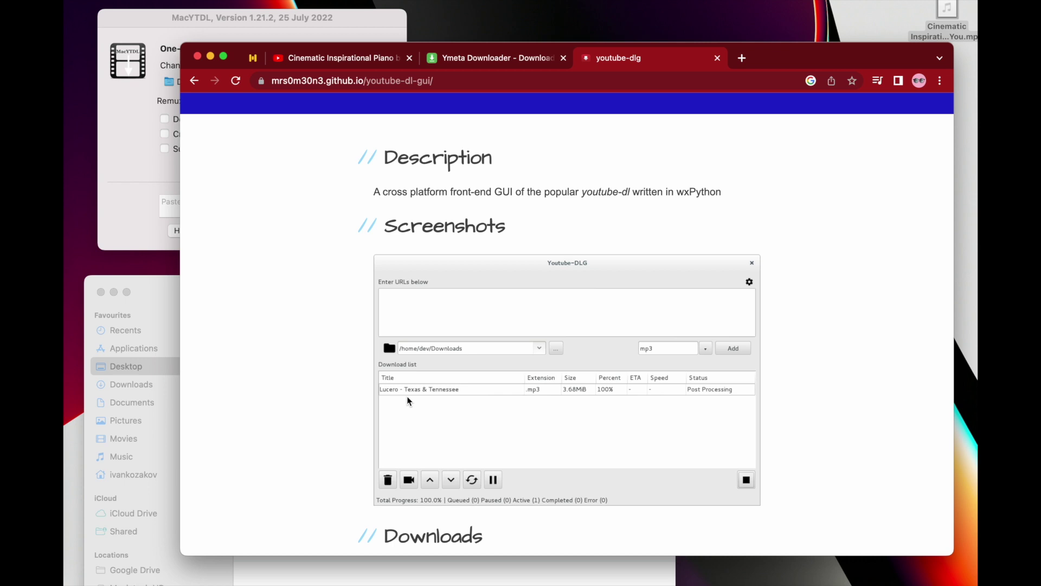
{"action": "scroll", "coordinate": [407, 396], "scroll_direction": "down", "scroll_amount": 3}
{"action": "scroll", "coordinate": [350, 335], "scroll_direction": "down", "scroll_amount": 3}
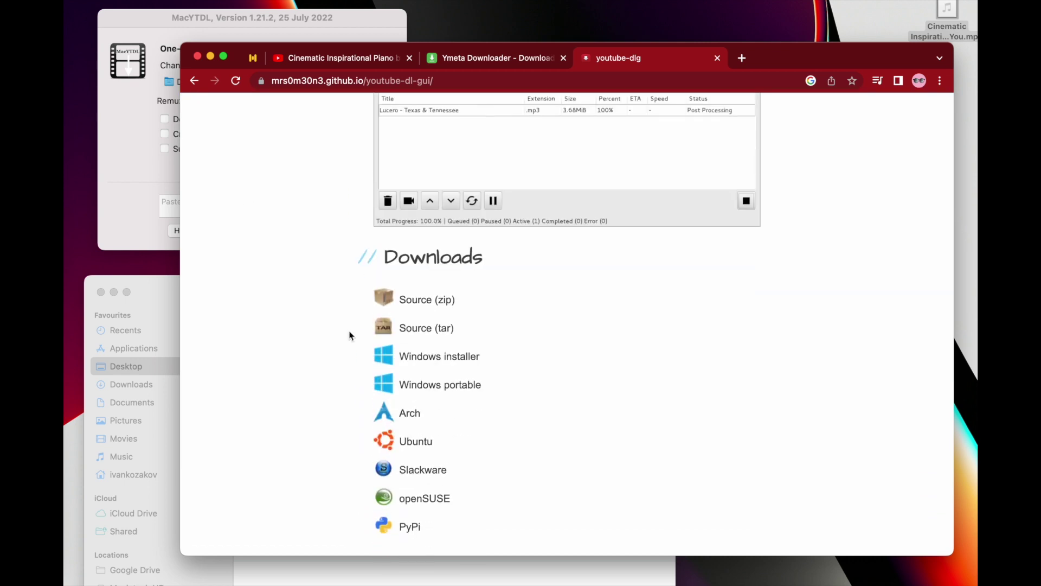
{"action": "scroll", "coordinate": [324, 416], "scroll_direction": "down", "scroll_amount": 2}
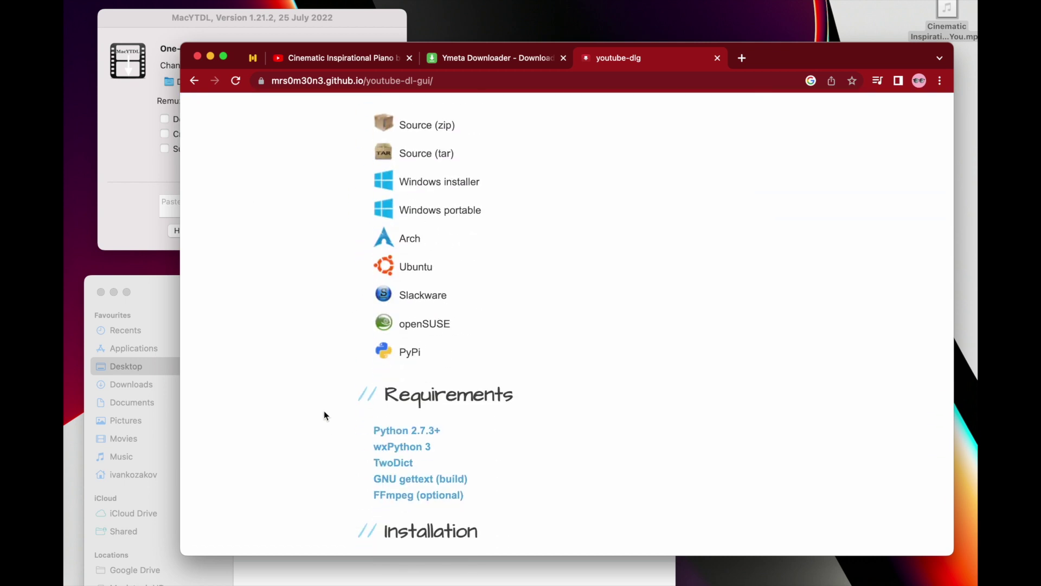
{"action": "left_click", "coordinate": [195, 81]}
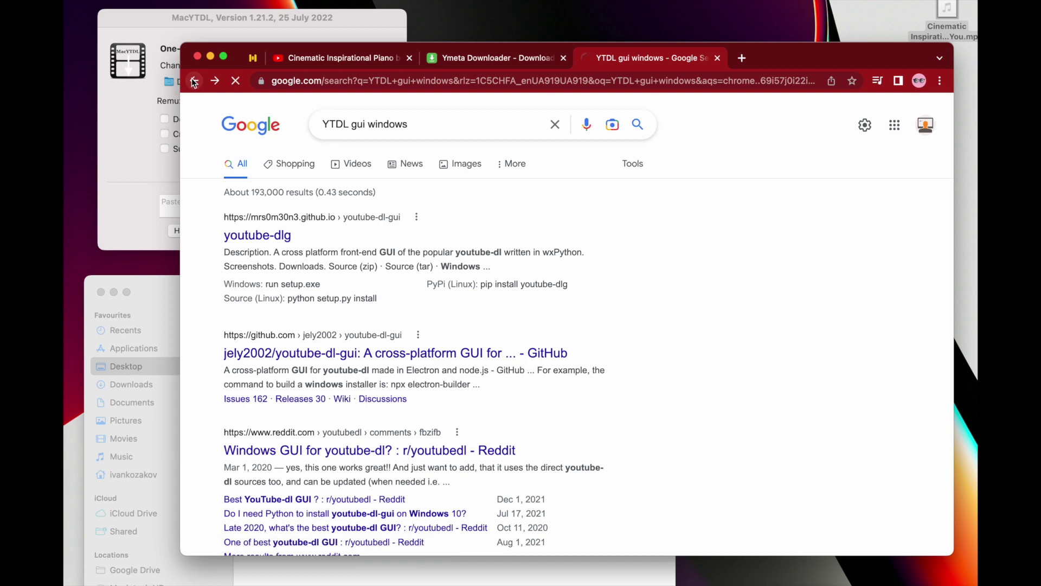
{"action": "left_click", "coordinate": [194, 81]}
Step: Paste the 'A Way to You' link into MacYTDL, save Audio only mp3 settings, and continue
{"action": "left_click", "coordinate": [363, 62]}
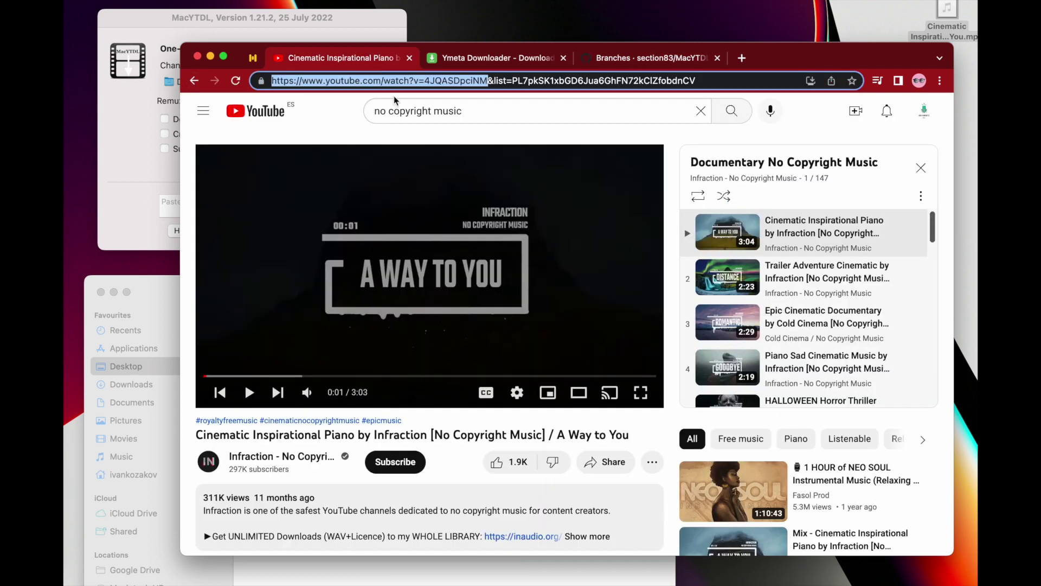
{"action": "left_click", "coordinate": [148, 133]}
{"action": "key", "text": "super+v"}
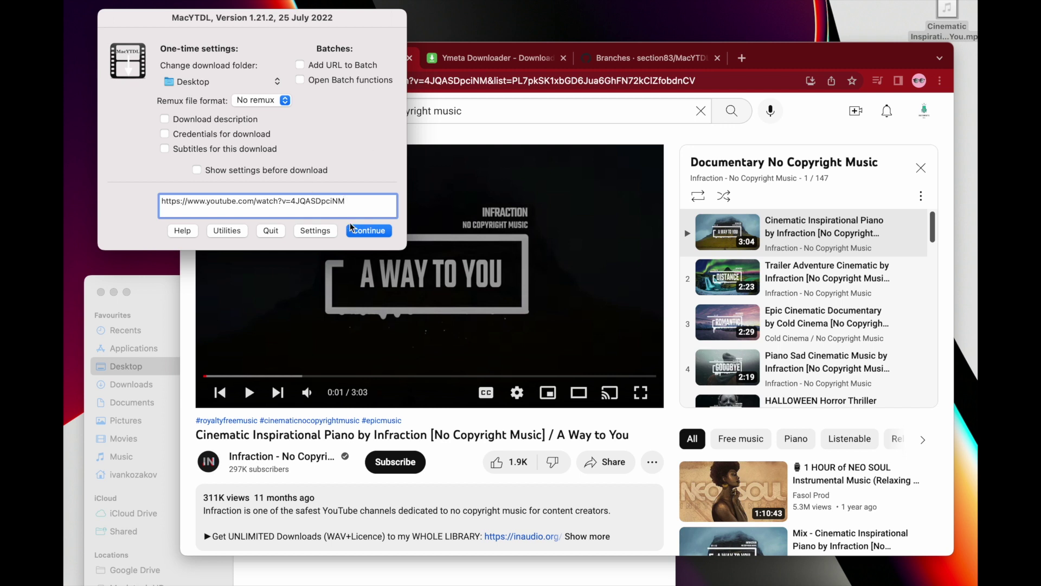
{"action": "left_click", "coordinate": [308, 230]}
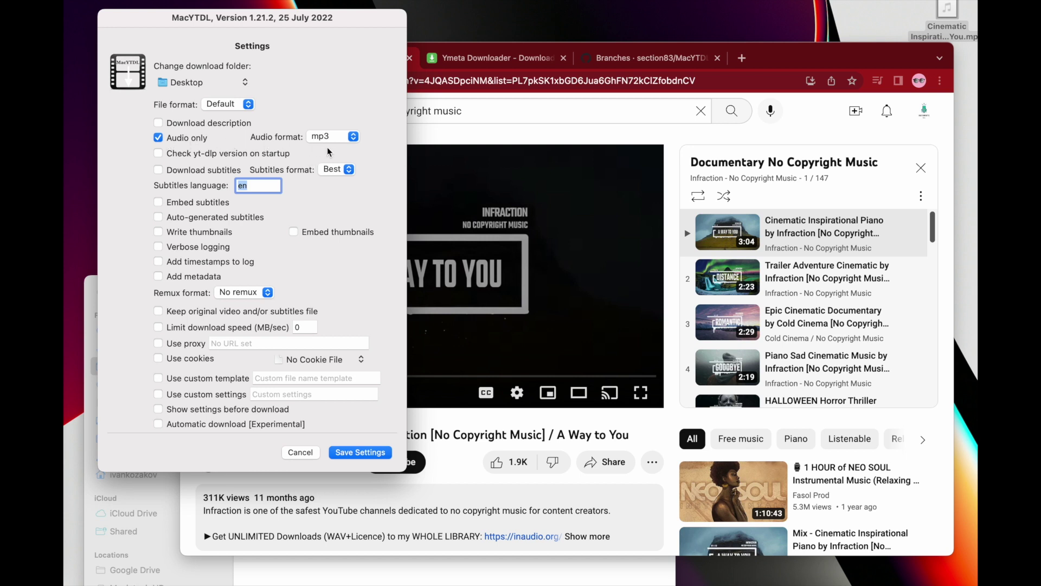
{"action": "left_click", "coordinate": [359, 452]}
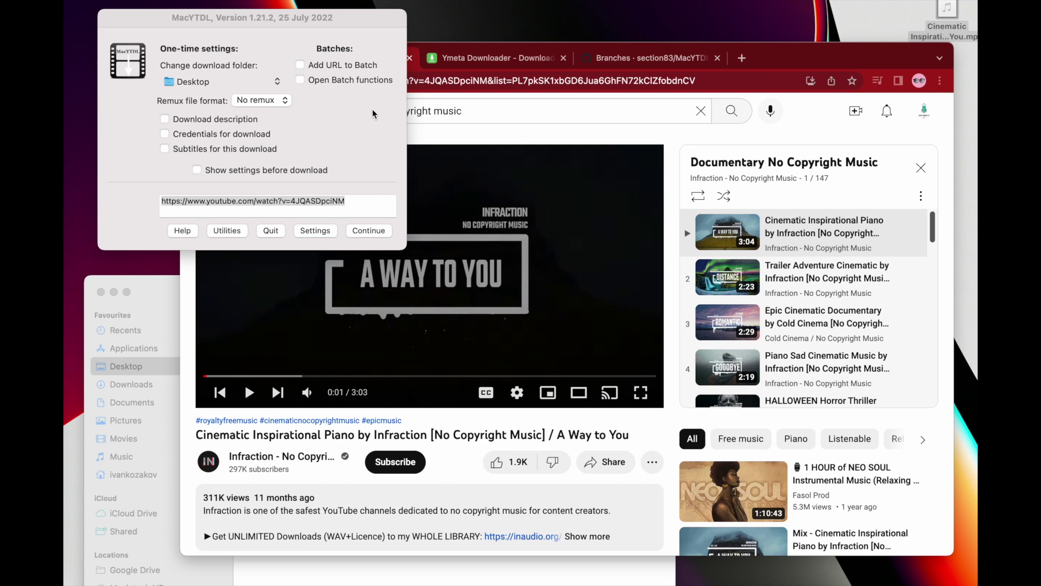
{"action": "left_click", "coordinate": [376, 76]}
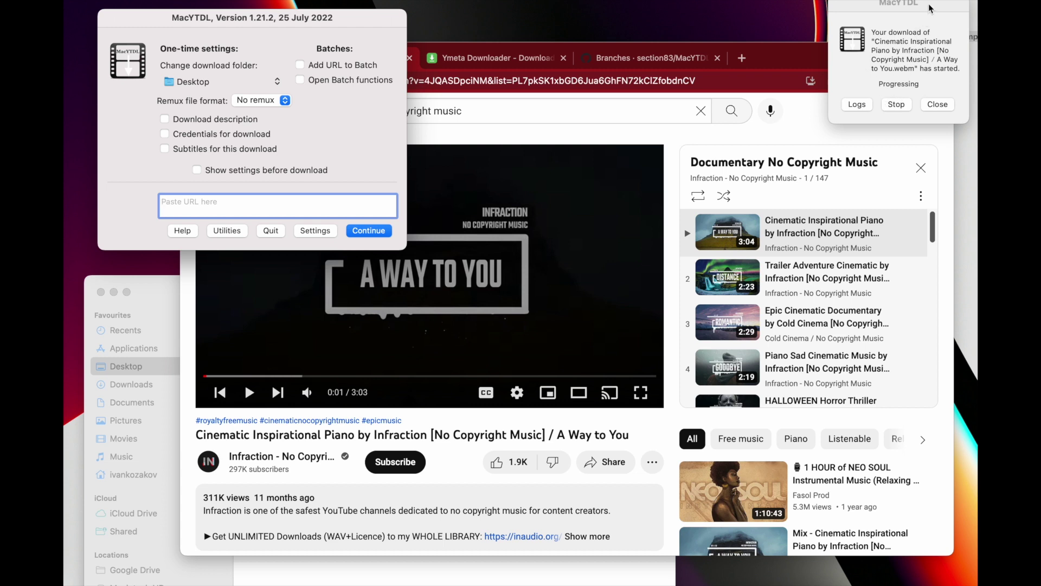
Step: Move the progress notice aside while the Cinematic Inspirational Piano MP3 saves to Desktop
{"action": "left_click_drag", "start_coordinate": [930, 8], "coordinate": [903, 19]}
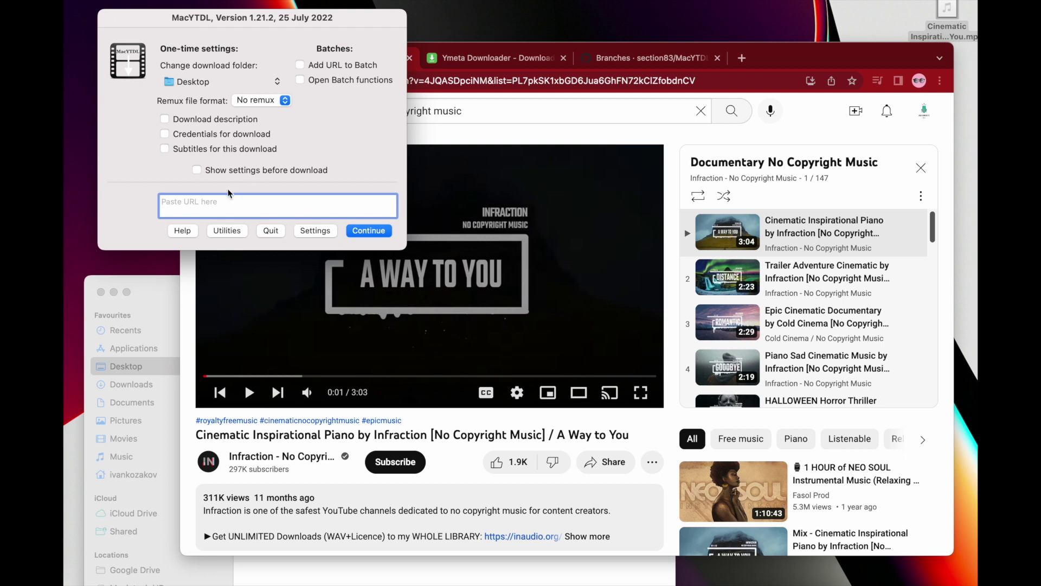
Step: Play playlist track 2, Trailer Adventure Cinematic, and copy its share link
{"action": "left_click", "coordinate": [783, 280]}
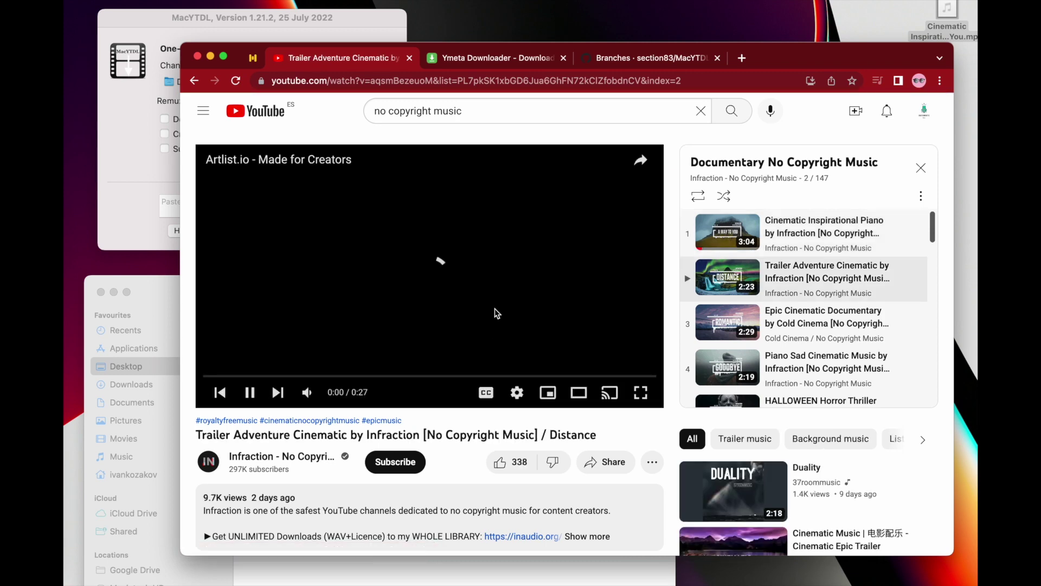
{"action": "left_click", "coordinate": [602, 461]}
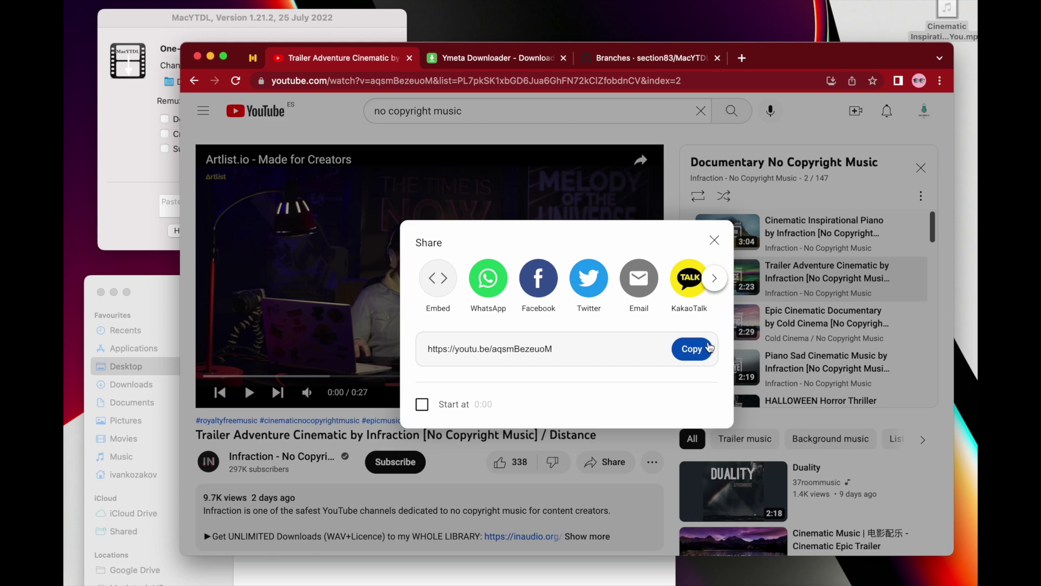
{"action": "left_click", "coordinate": [672, 342]}
{"action": "key", "text": "Escape"}
{"action": "left_click", "coordinate": [347, 81]}
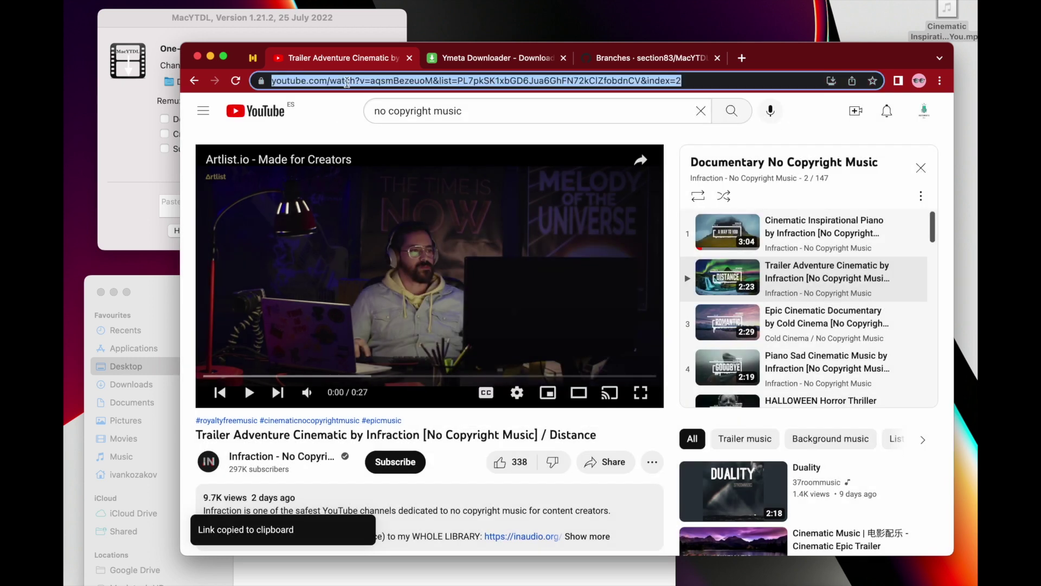
{"action": "left_click", "coordinate": [337, 111]}
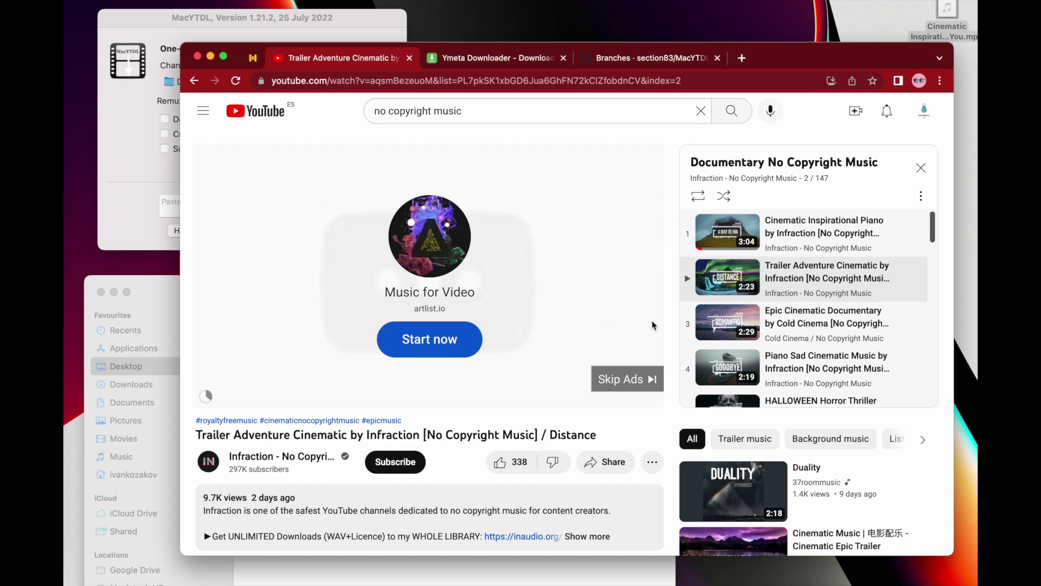
Step: Paste the share link into MacYTDL and continue to the download
{"action": "left_click", "coordinate": [153, 142]}
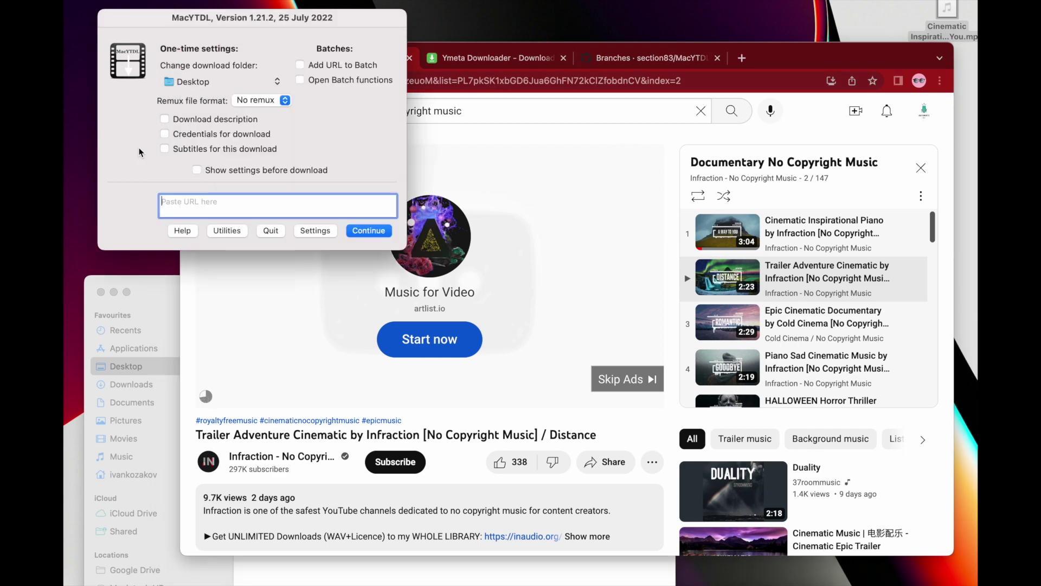
{"action": "key", "text": "super+v"}
{"action": "left_click", "coordinate": [369, 230]}
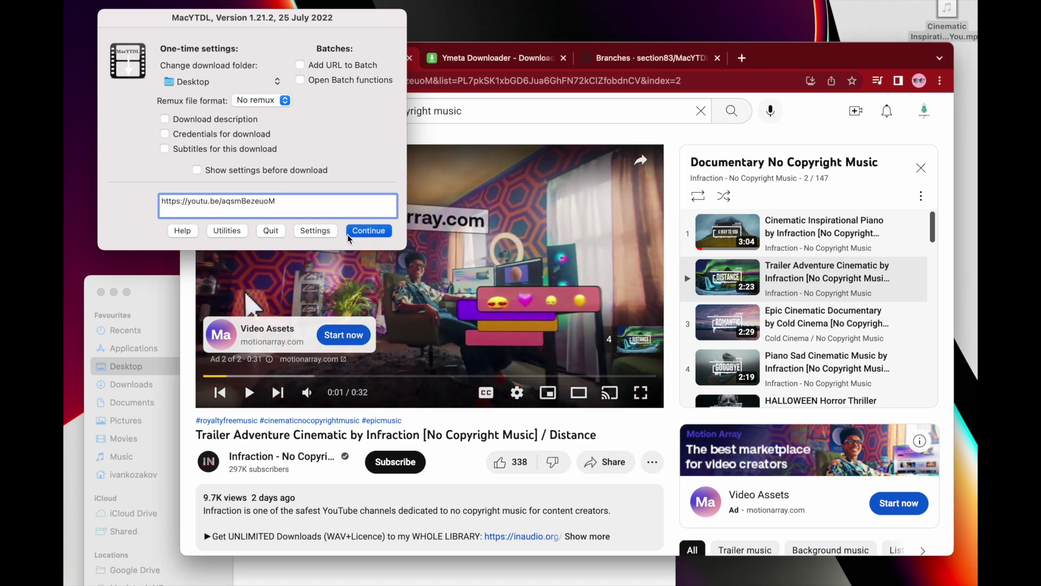
Step: Quick Look the 'A Way to You' MP3 in the Desktop folder, then close the preview
{"action": "left_click", "coordinate": [151, 292]}
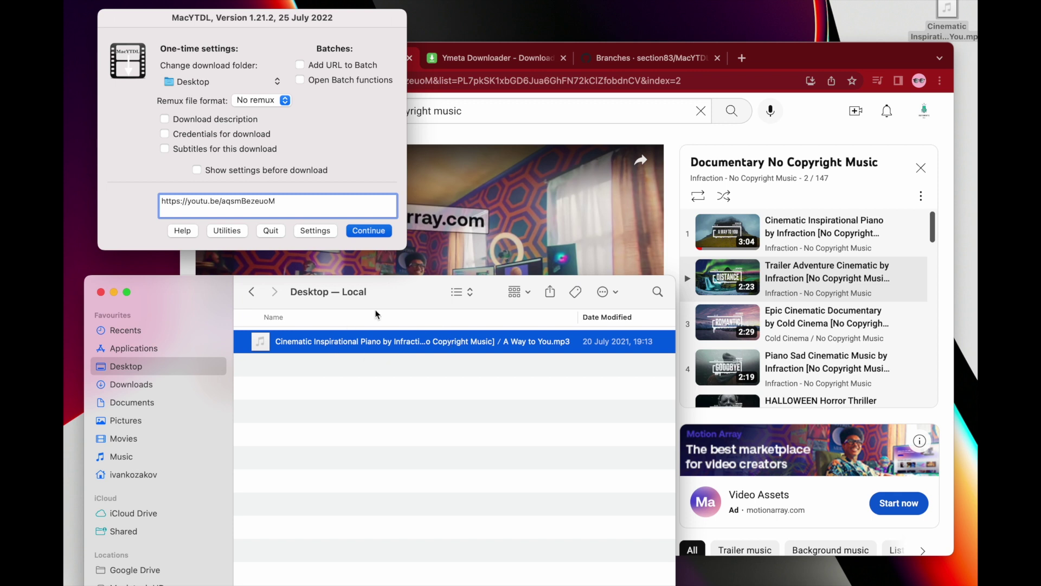
{"action": "key", "text": "space"}
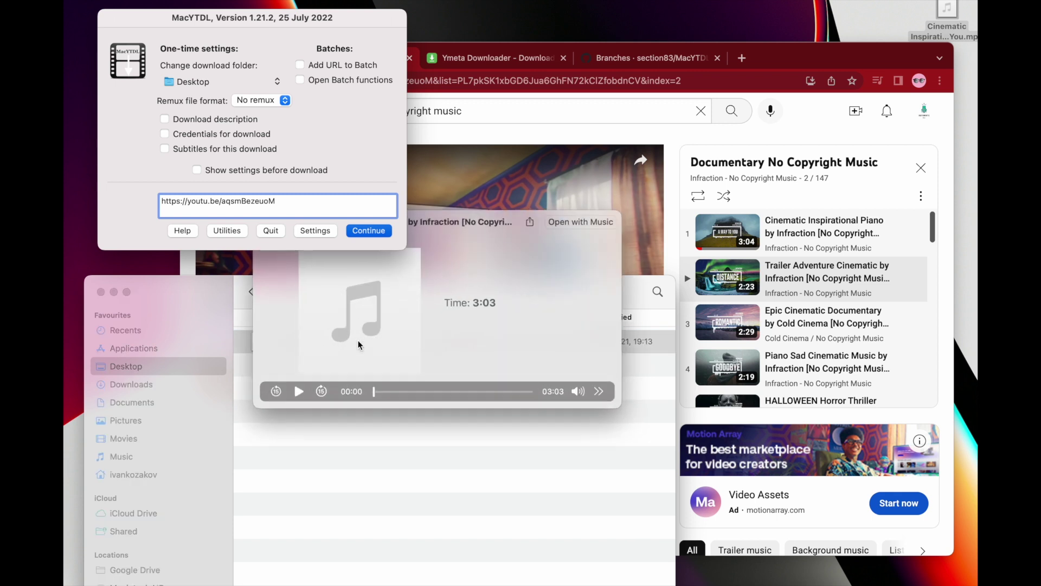
{"action": "left_click_drag", "start_coordinate": [499, 215], "coordinate": [580, 260]}
{"action": "key", "text": "space"}
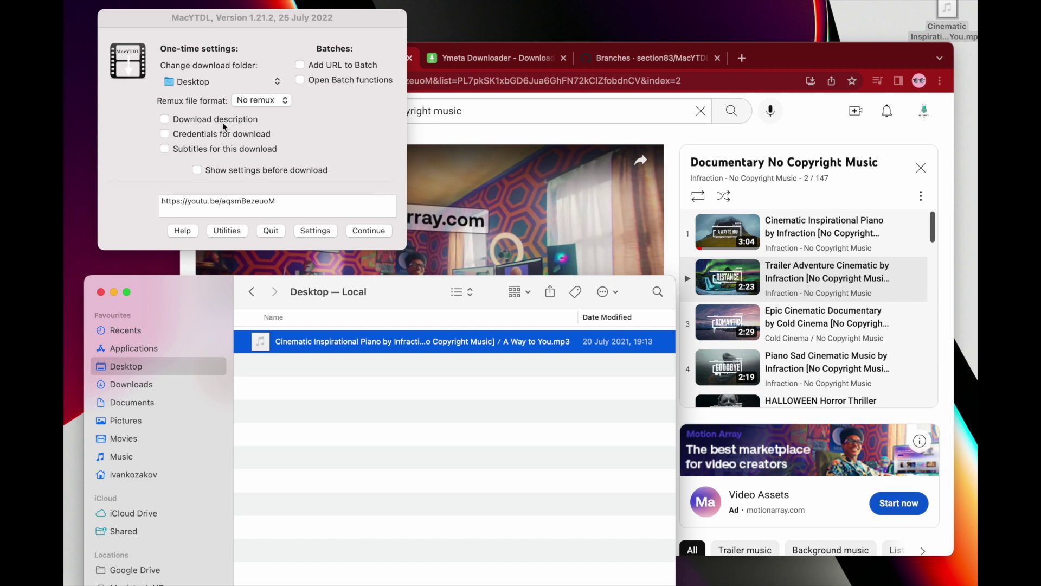
Step: Start downloading the Trailer Adventure Cinematic Distance track in MacYTDL
{"action": "left_click", "coordinate": [326, 231]}
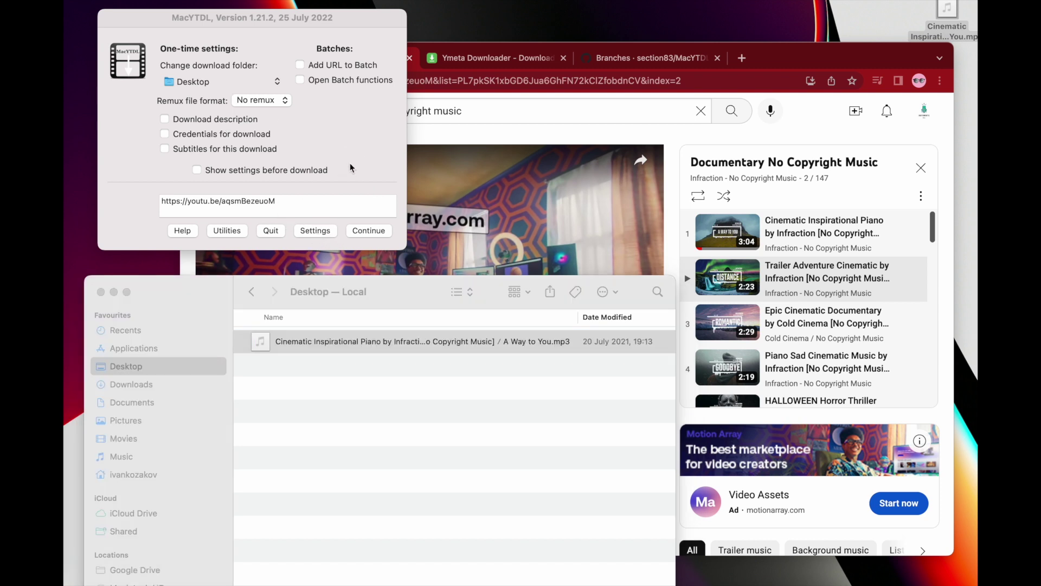
{"action": "left_click_drag", "start_coordinate": [309, 19], "coordinate": [308, 33]}
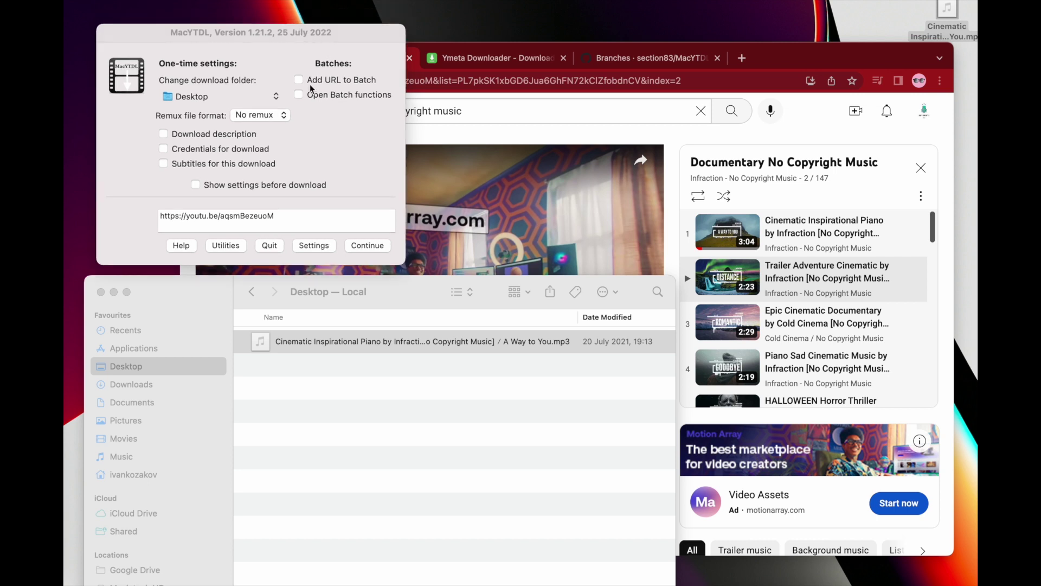
{"action": "left_click", "coordinate": [312, 244]}
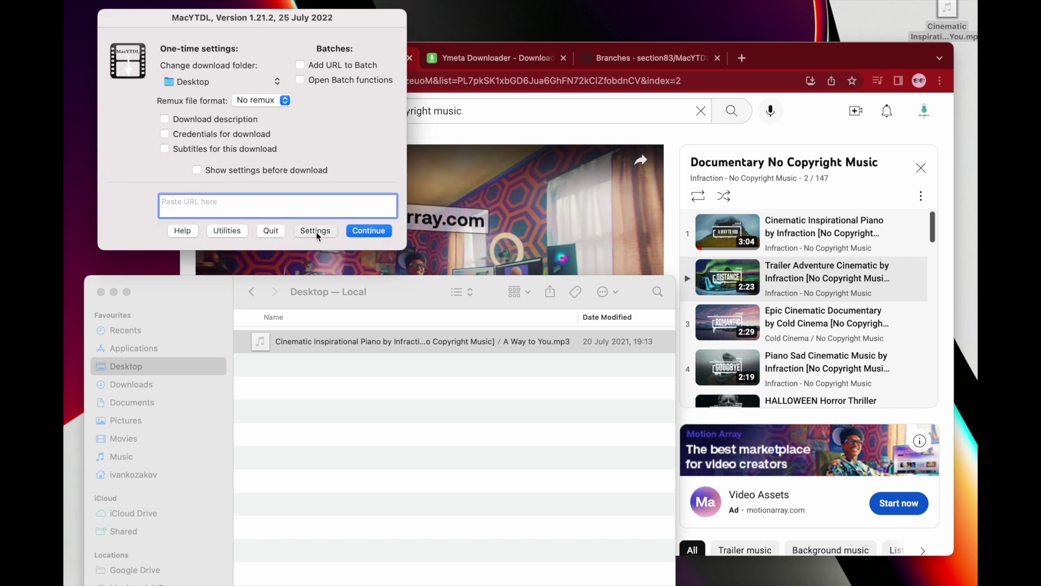
Step: Tick Audio only in MacYTDL settings, cancel, and wait for Distance.mp3 to finish
{"action": "left_click", "coordinate": [317, 232]}
{"action": "left_click", "coordinate": [158, 138]}
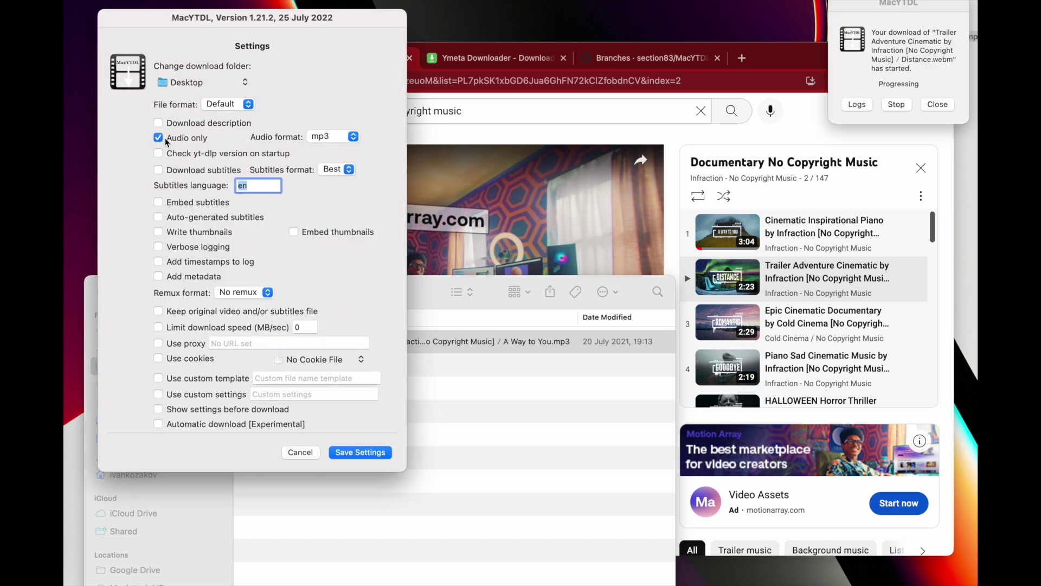
{"action": "left_click", "coordinate": [304, 453]}
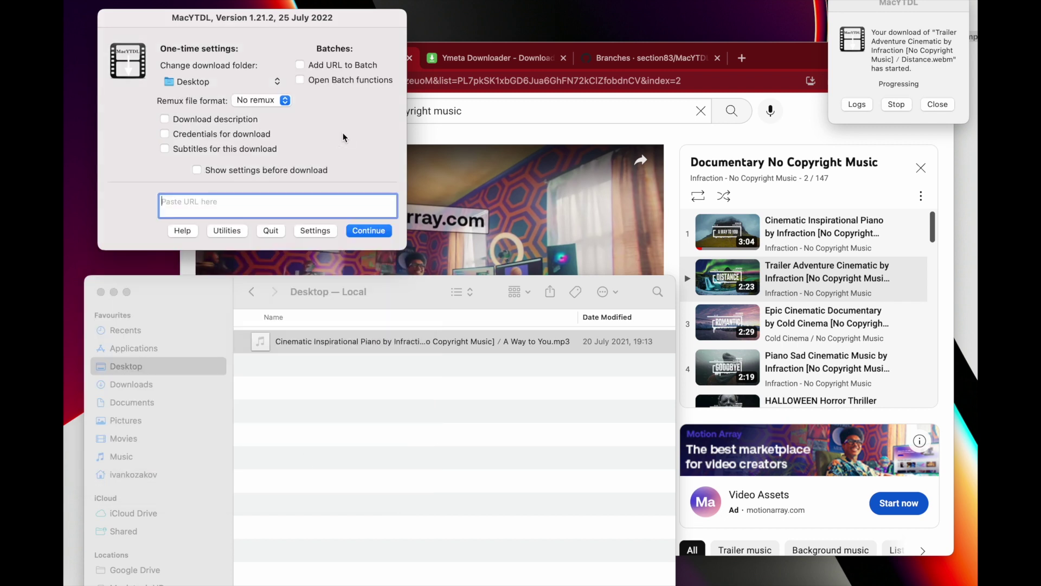
{"action": "left_click", "coordinate": [963, 13]}
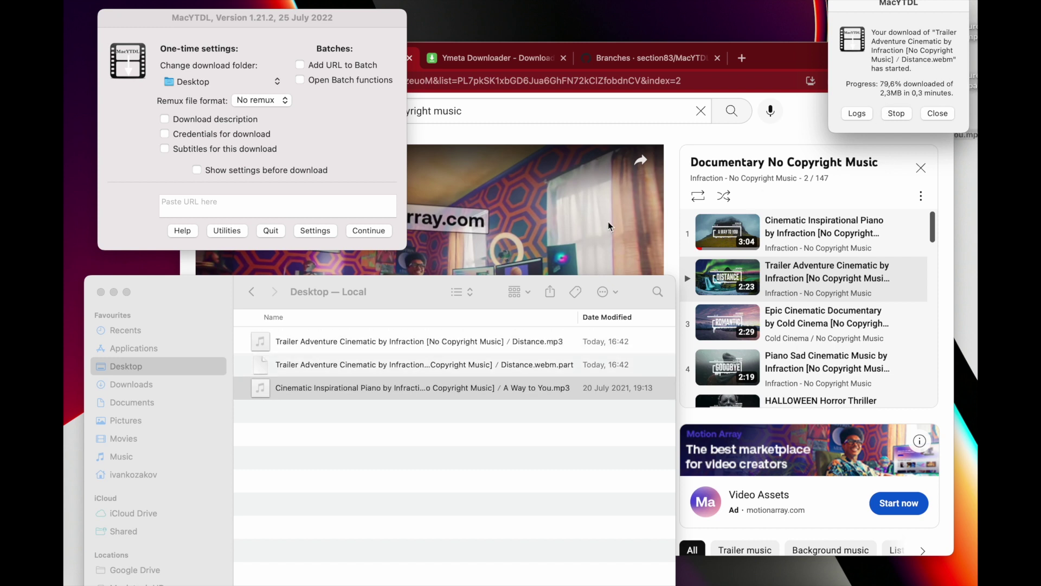
{"action": "left_click", "coordinate": [424, 346]}
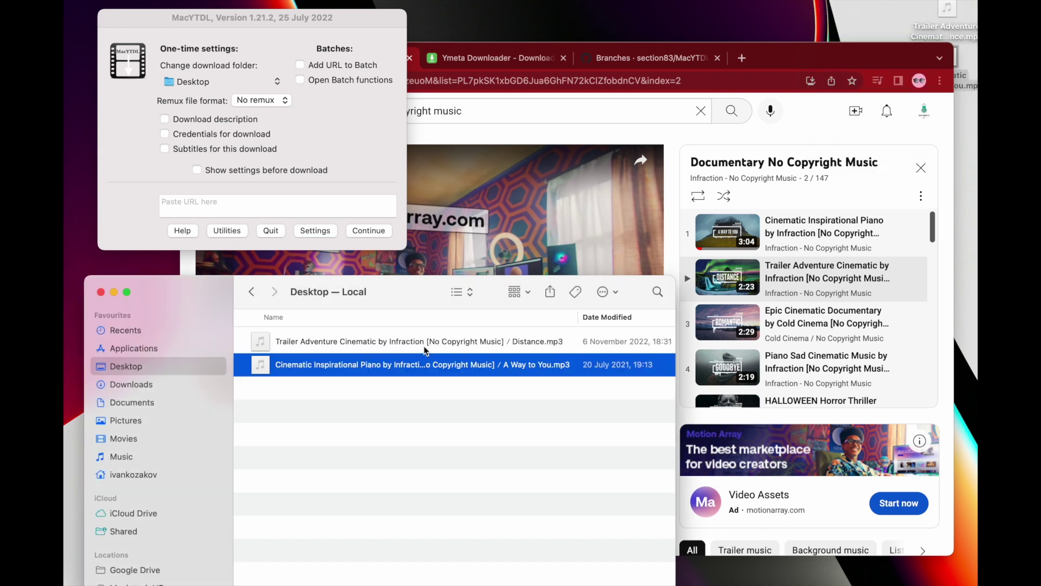
Step: Quick Look Distance.mp3 on the Desktop and close the preview
{"action": "left_click", "coordinate": [424, 346]}
{"action": "key", "text": "space"}
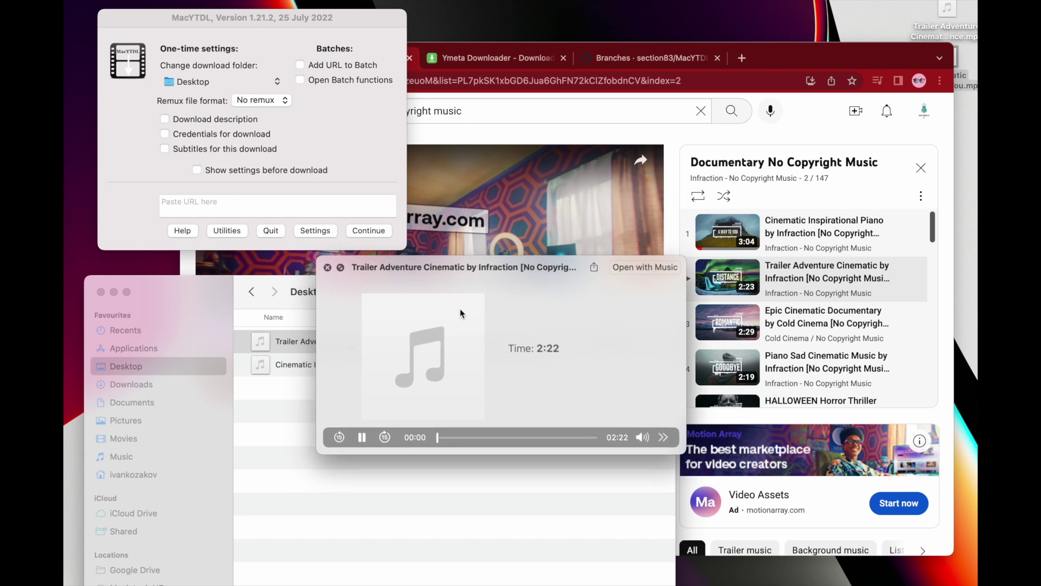
{"action": "left_click", "coordinate": [327, 267]}
Step: Turn on MacYTDL's Show settings before download option and reposition its window
{"action": "left_click", "coordinate": [320, 170]}
{"action": "mouse_move", "coordinate": [312, 20]}
{"action": "left_mouse_down"}
{"action": "mouse_move", "coordinate": [317, 41]}
{"action": "mouse_move", "coordinate": [301, 28]}
{"action": "left_mouse_up"}
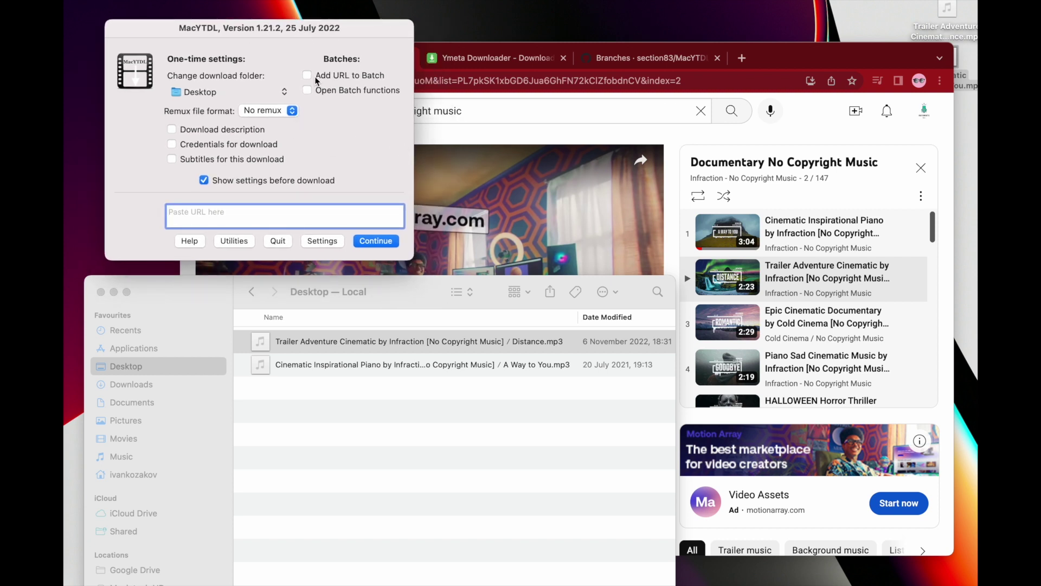
{"action": "left_click_drag", "start_coordinate": [312, 35], "coordinate": [330, 34]}
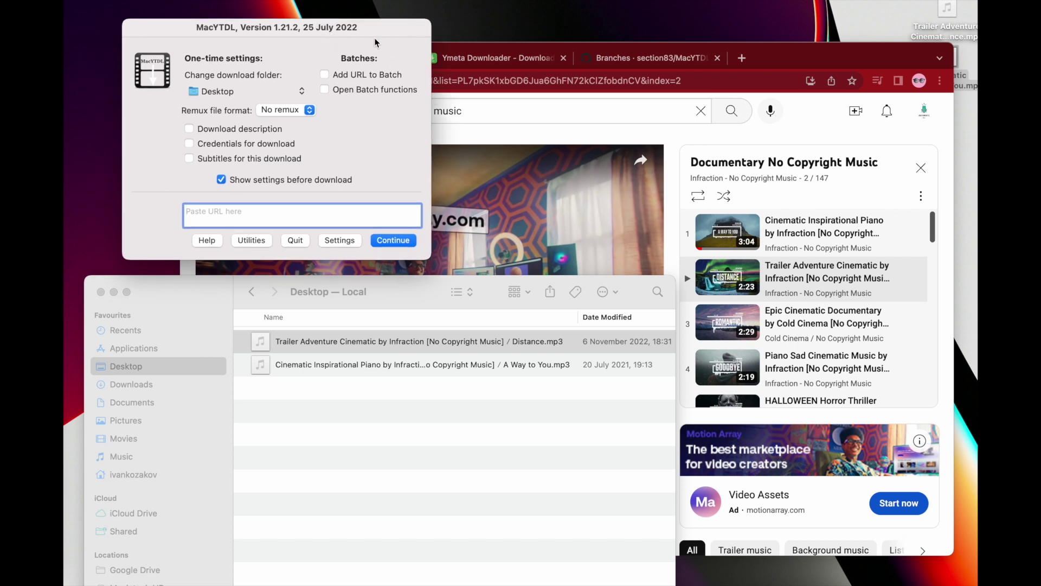
{"action": "left_click_drag", "start_coordinate": [380, 25], "coordinate": [314, 27]}
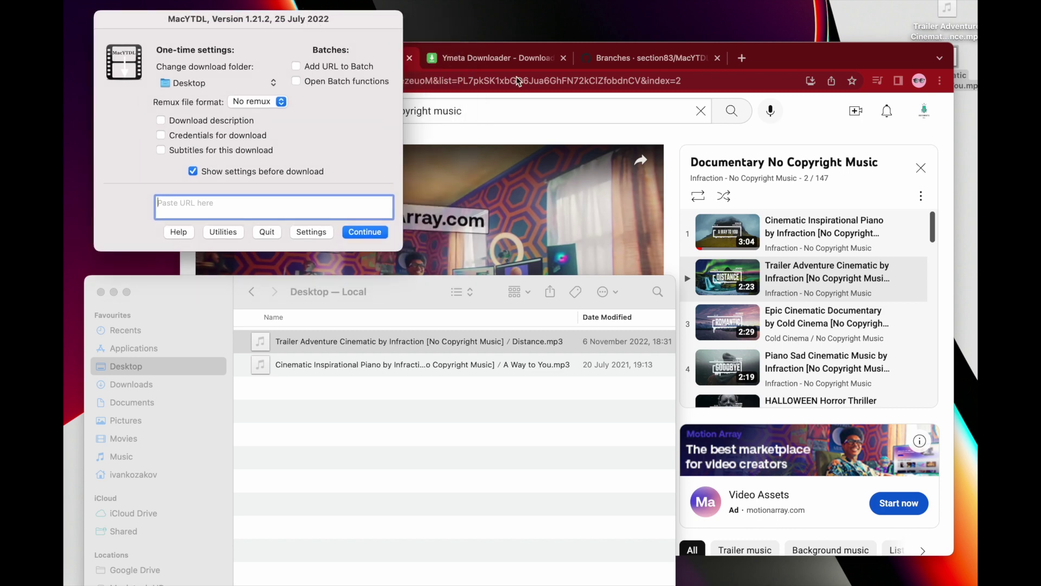
Step: Trim the video path from the ymate.app address and load the base downloader page
{"action": "left_click", "coordinate": [497, 58]}
{"action": "left_click_drag", "start_coordinate": [349, 80], "coordinate": [536, 80]}
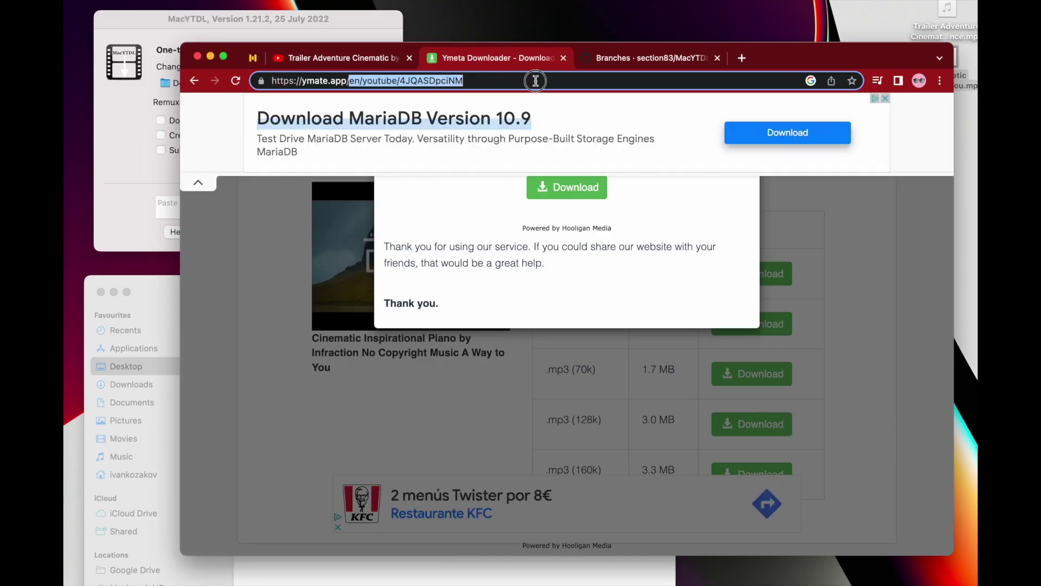
{"action": "key", "text": "BackSpace"}
{"action": "key", "text": "Return"}
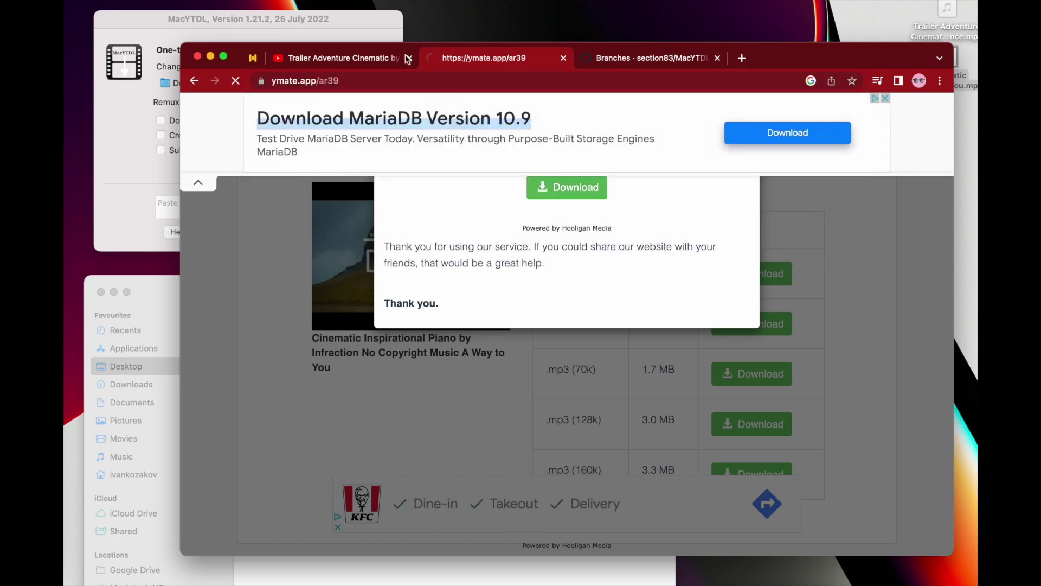
Step: Copy the Epic Cinematic Documentary video's youtu.be short link and close the YouTube tab
{"action": "left_click", "coordinate": [404, 58]}
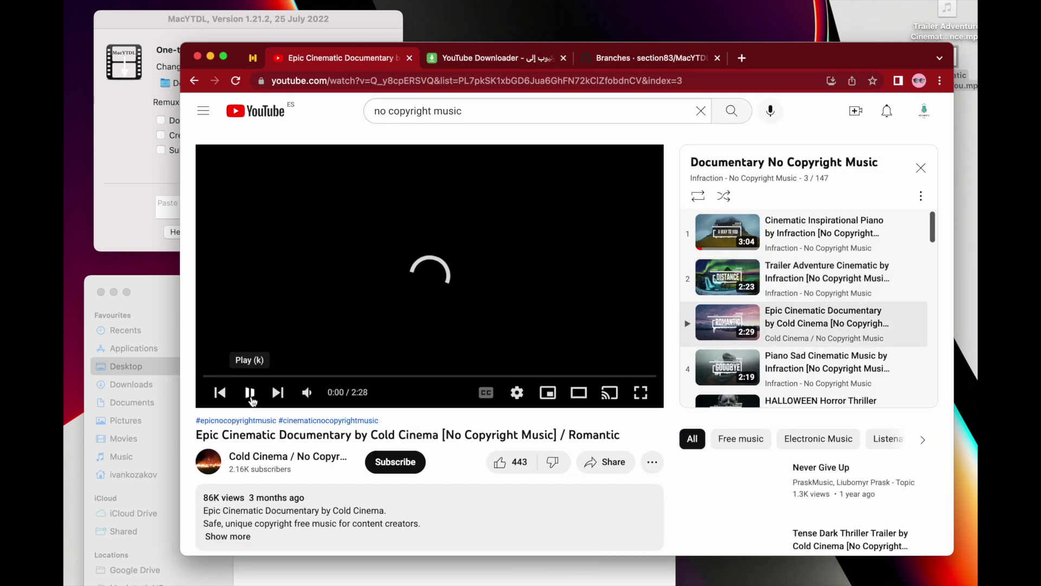
{"action": "left_click", "coordinate": [606, 462]}
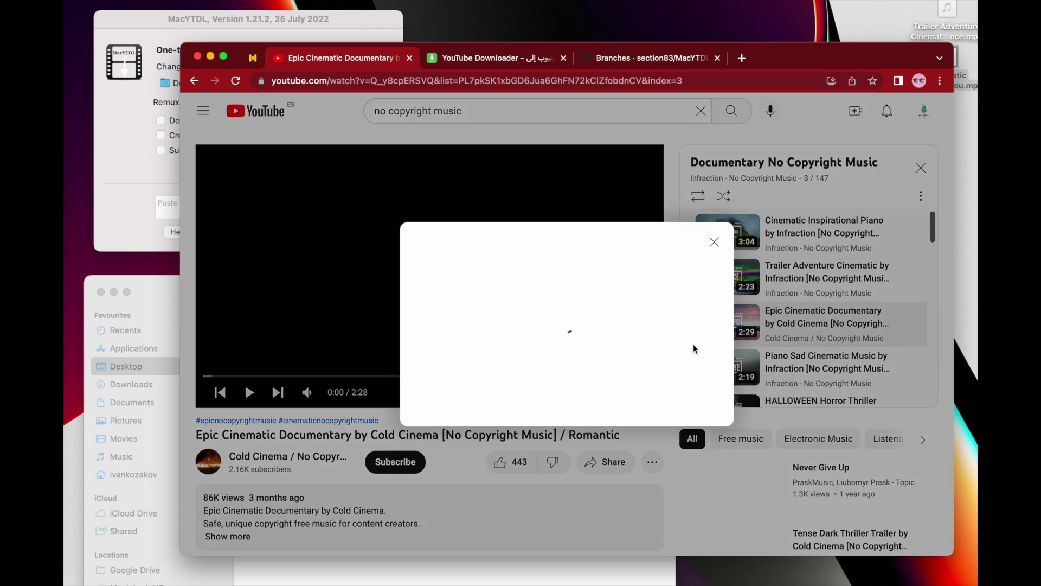
{"action": "left_click", "coordinate": [692, 348]}
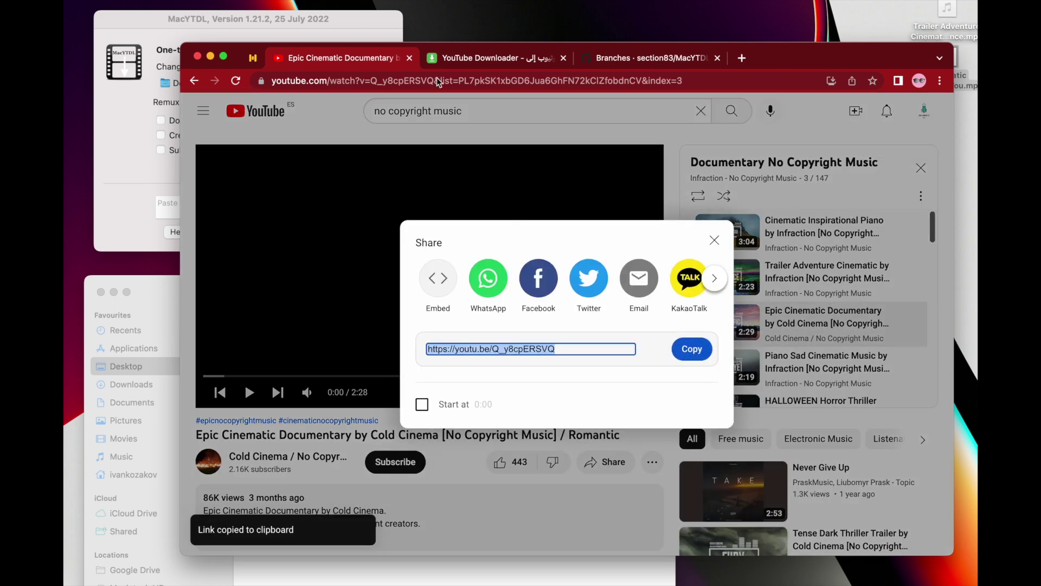
{"action": "key", "text": "super+w"}
Step: Focus the ymate.app link field and reload the downloader page
{"action": "scroll", "coordinate": [527, 334], "scroll_direction": "down", "scroll_amount": 4}
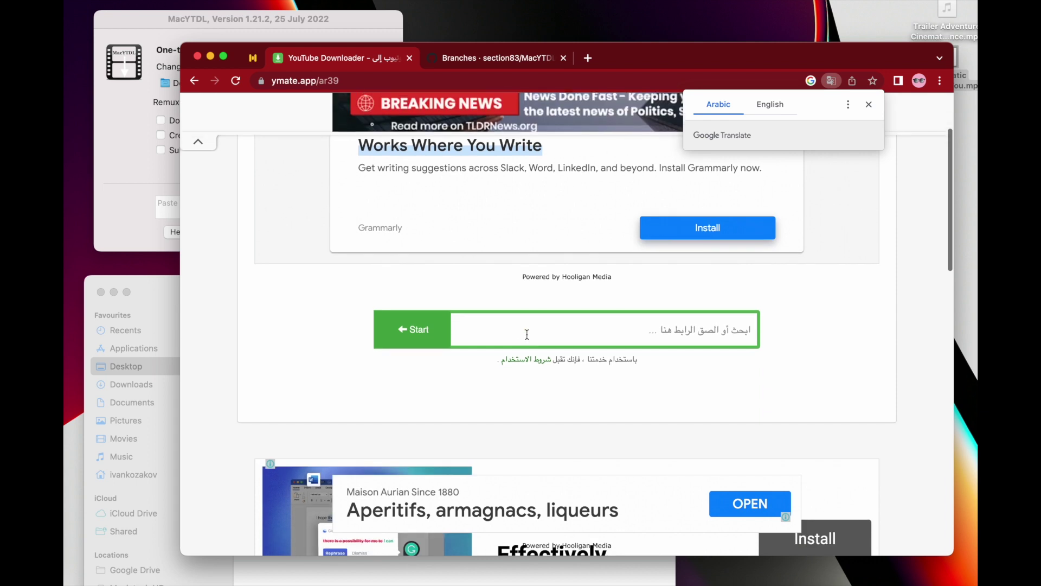
{"action": "left_click", "coordinate": [517, 329]}
{"action": "scroll", "coordinate": [518, 329], "scroll_direction": "up", "scroll_amount": 4}
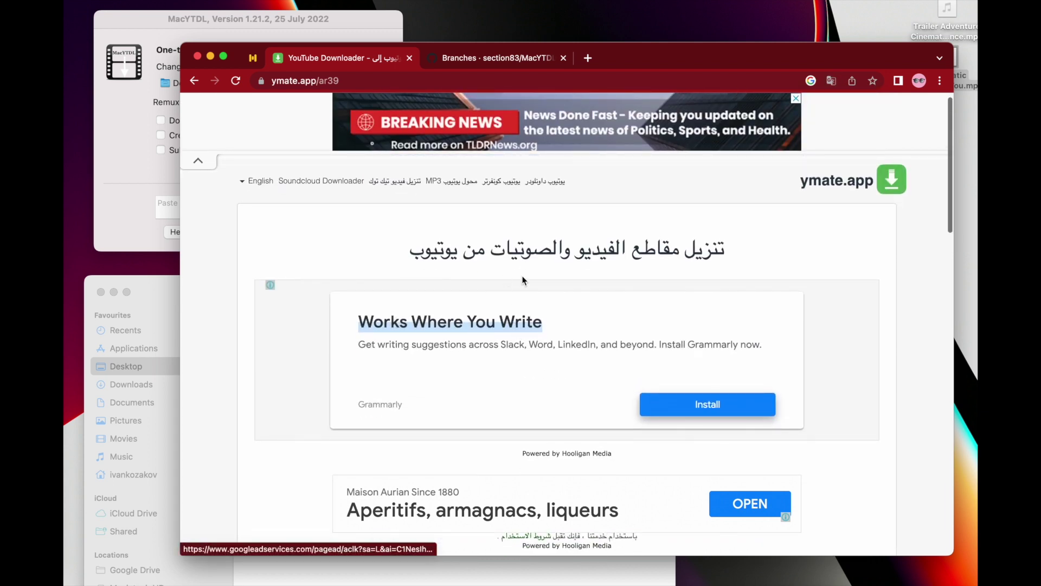
{"action": "scroll", "coordinate": [526, 281], "scroll_direction": "down", "scroll_amount": 3}
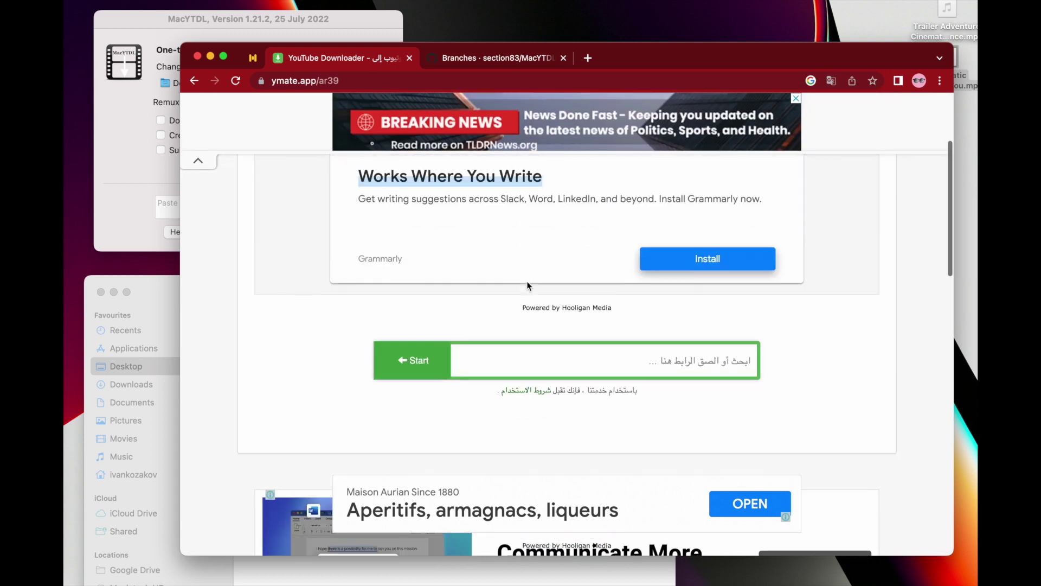
{"action": "double_click", "coordinate": [332, 80]}
{"action": "key", "text": "Return"}
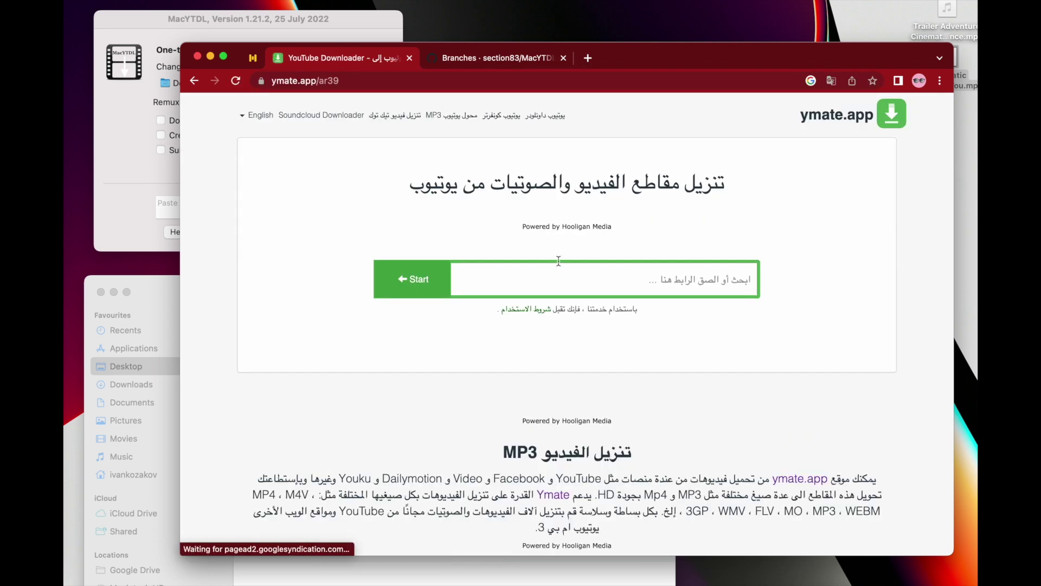
Step: Change the address to ymate.app/en via the suggestion and paste the YouTube link
{"action": "left_click", "coordinate": [331, 81]}
{"action": "key", "text": "Right"}
{"action": "key", "text": "BackSpace"}
{"action": "key", "text": "BackSpace"}
{"action": "key", "text": "BackSpace"}
{"action": "key", "text": "BackSpace"}
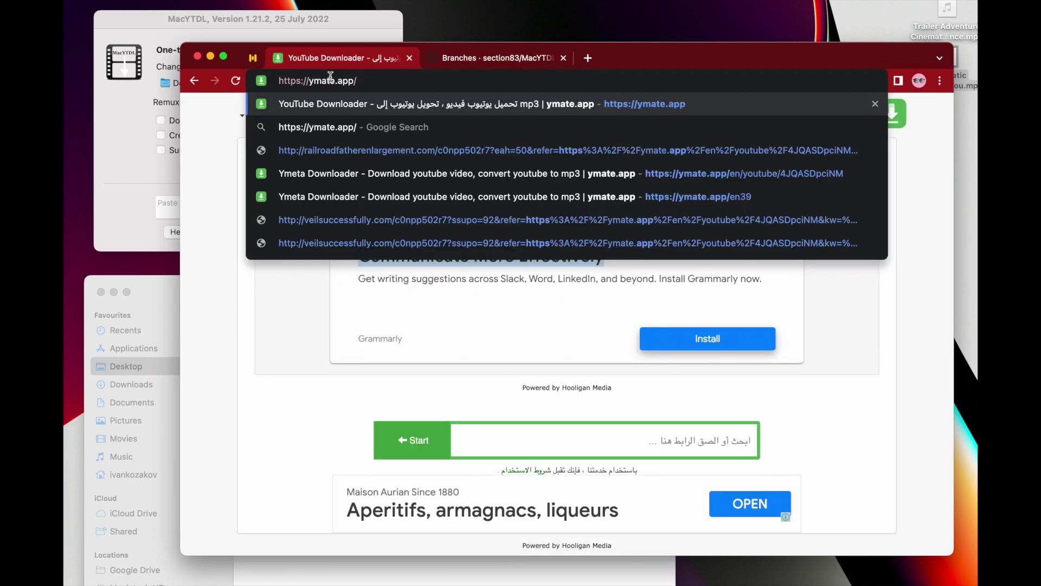
{"action": "type", "text": "en"}
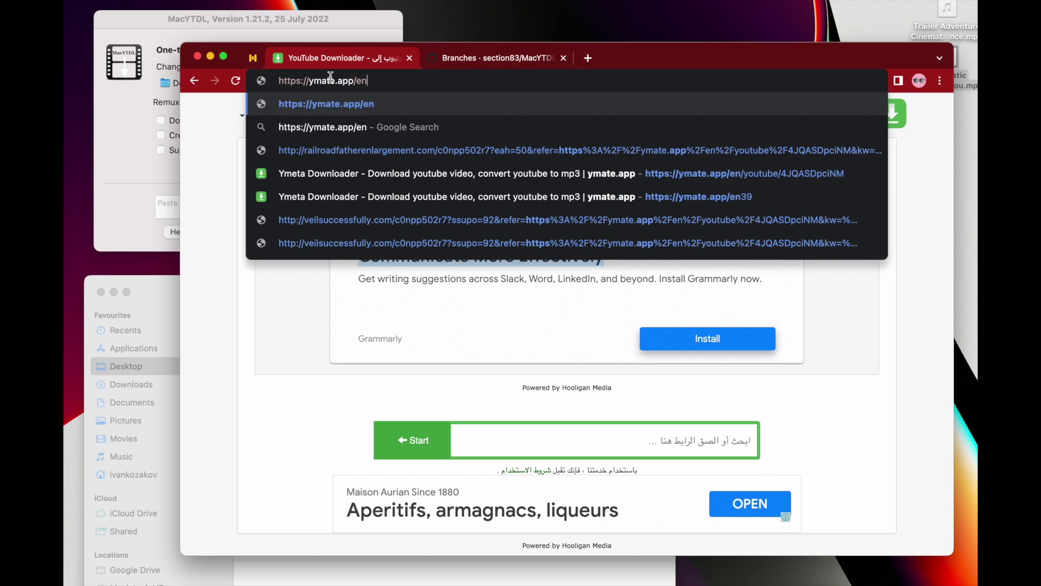
{"action": "key", "text": "Down"}
{"action": "key", "text": "Down"}
{"action": "key", "text": "Down"}
{"action": "key", "text": "Down"}
{"action": "key", "text": "Return"}
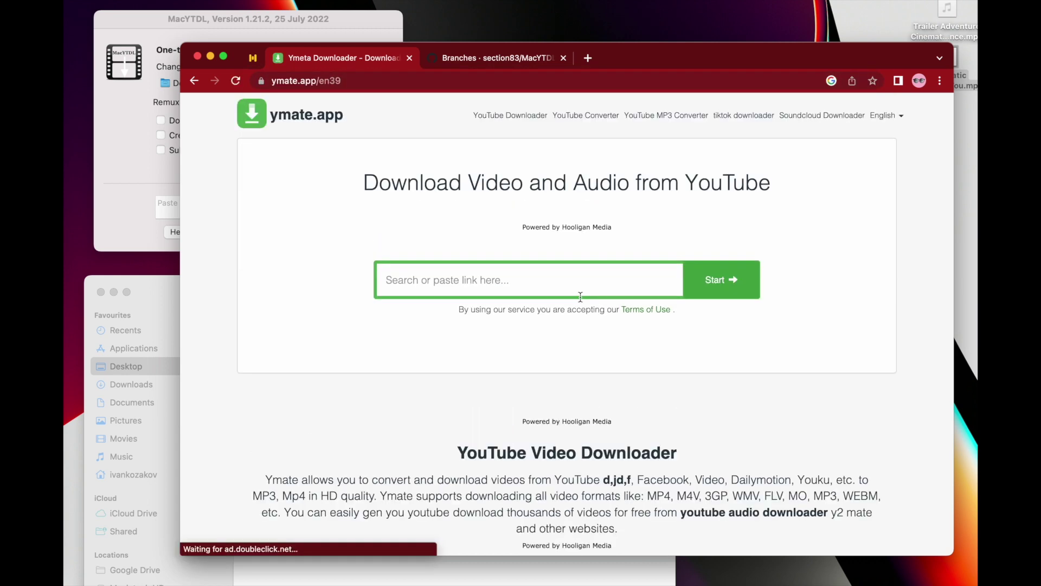
{"action": "key", "text": "super+v"}
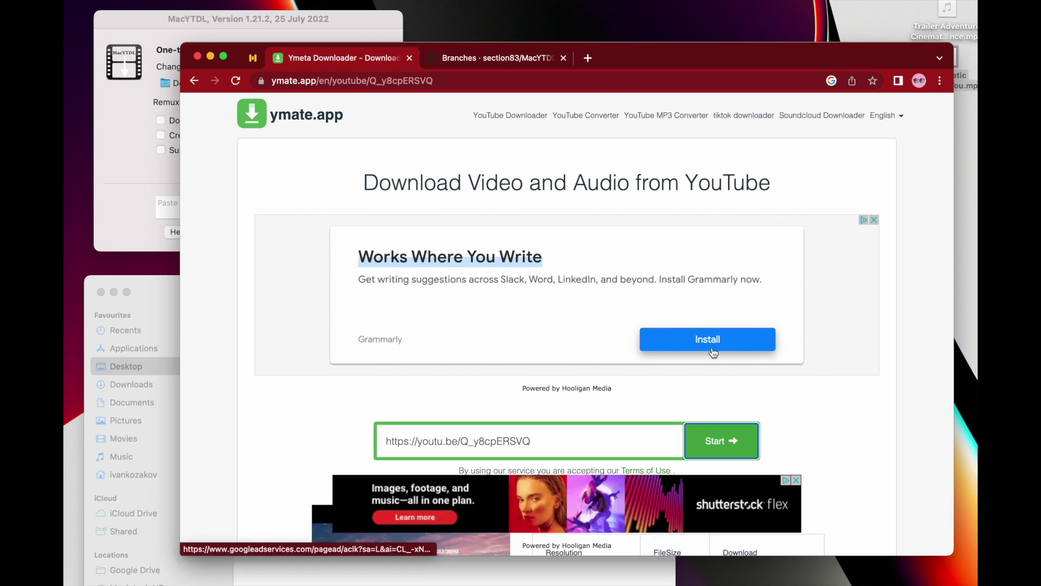
Step: Download the Epic Cinematic track as the .mp3 (50k) version
{"action": "scroll", "coordinate": [705, 361], "scroll_direction": "down", "scroll_amount": 4}
{"action": "left_click", "coordinate": [612, 282]}
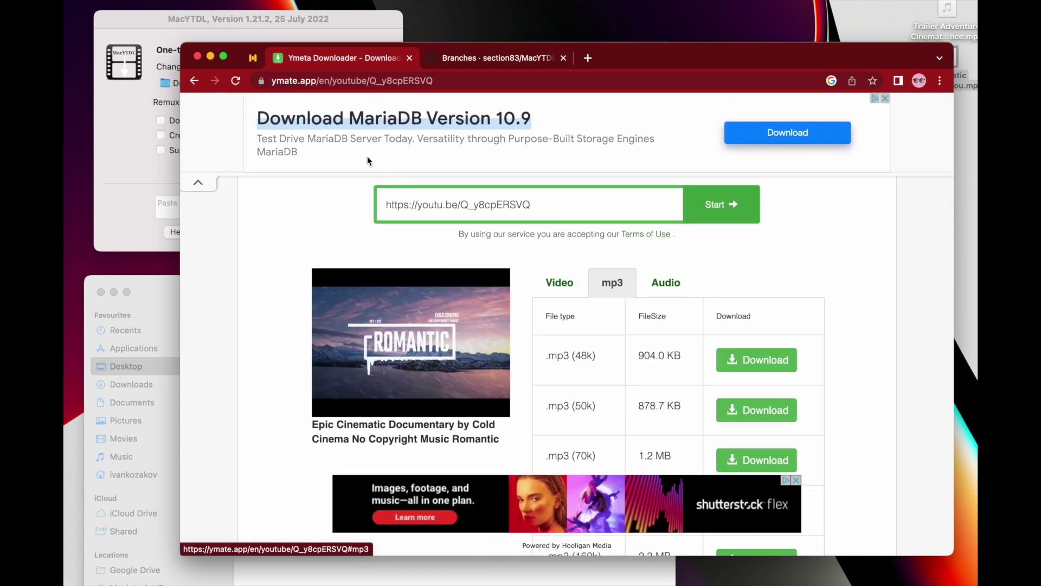
{"action": "scroll", "coordinate": [744, 314], "scroll_direction": "down", "scroll_amount": 3}
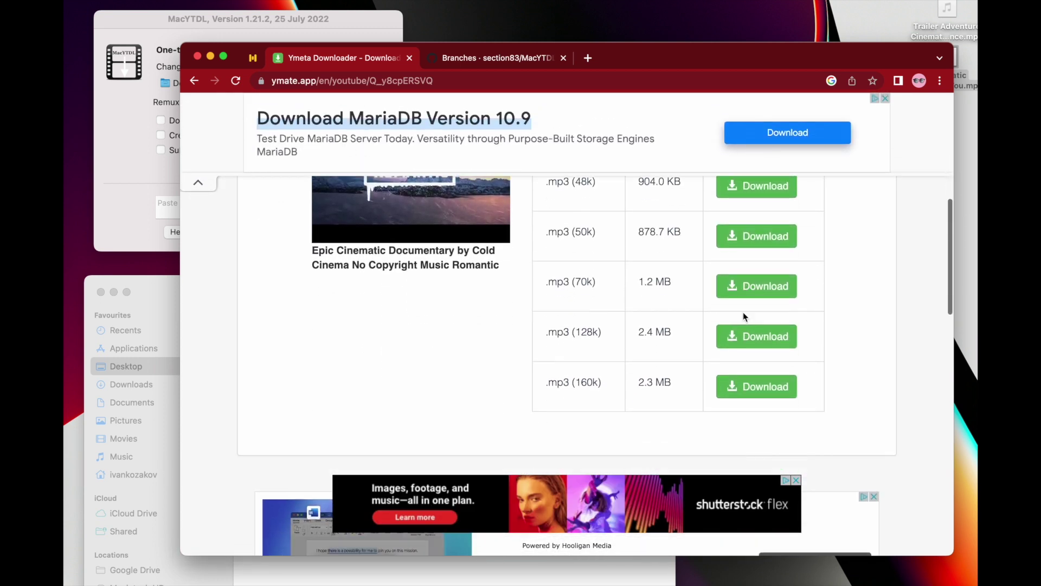
{"action": "scroll", "coordinate": [744, 313], "scroll_direction": "up", "scroll_amount": 2}
{"action": "scroll", "coordinate": [743, 311], "scroll_direction": "down", "scroll_amount": 3}
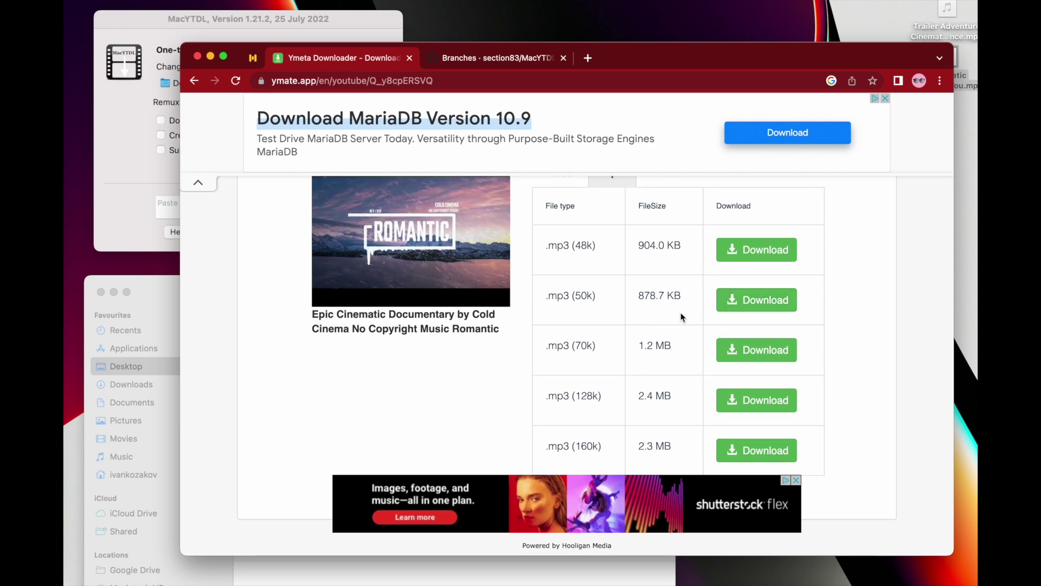
{"action": "left_click", "coordinate": [752, 308]}
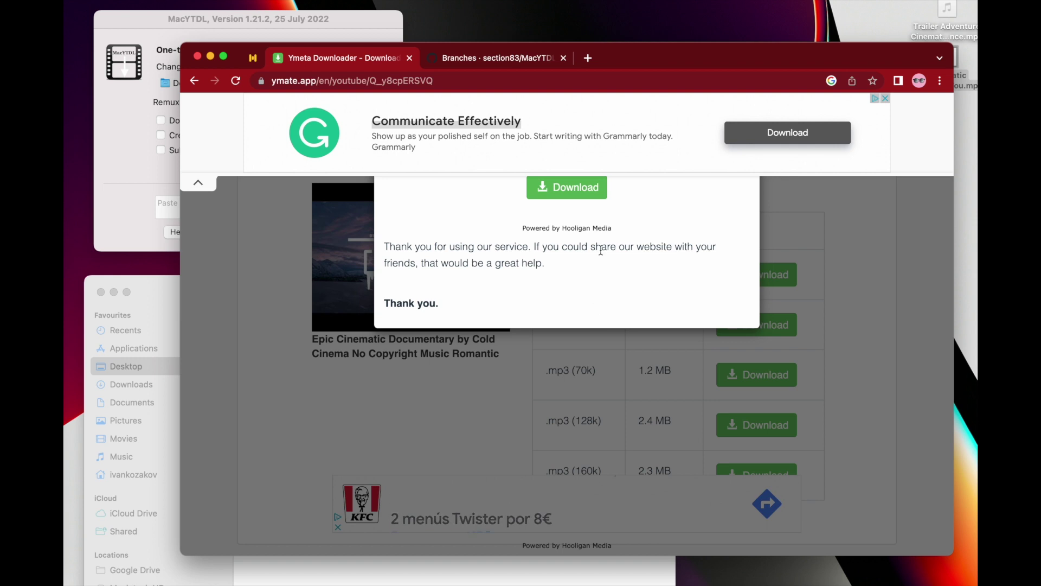
{"action": "left_click", "coordinate": [567, 187]}
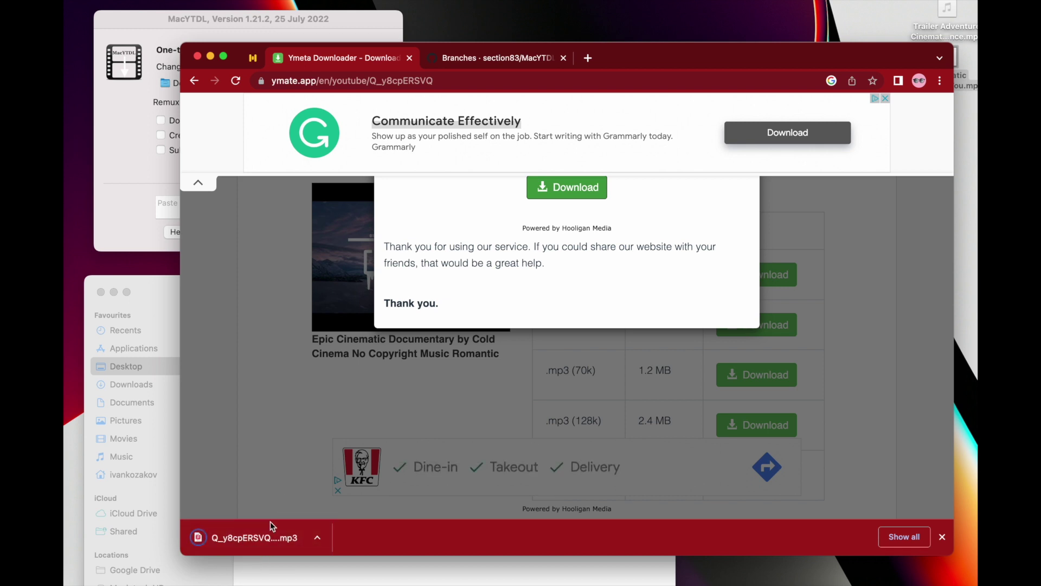
Step: Reveal Q_y8cpERSVQ_50.mp3 in Finder, Quick Look it, and close the Downloads window
{"action": "right_click", "coordinate": [267, 531]}
{"action": "left_click", "coordinate": [303, 566]}
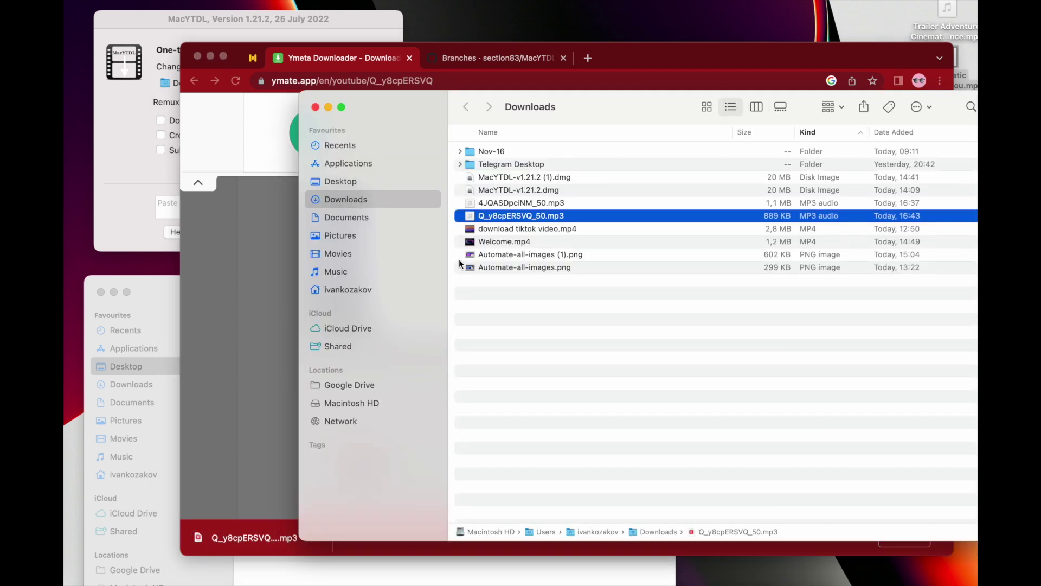
{"action": "key", "text": "space"}
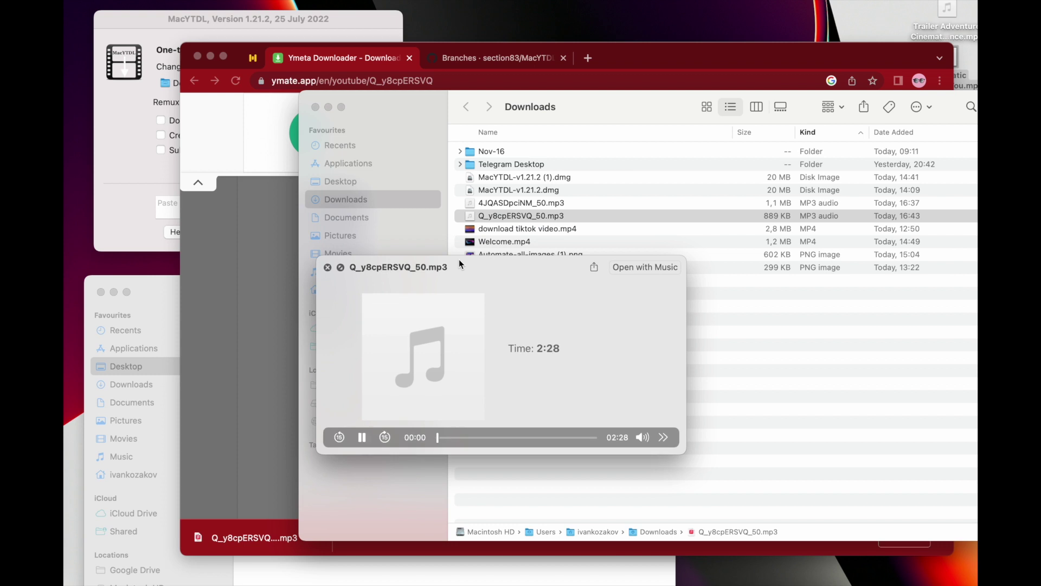
{"action": "left_click", "coordinate": [328, 267]}
{"action": "left_click", "coordinate": [315, 107]}
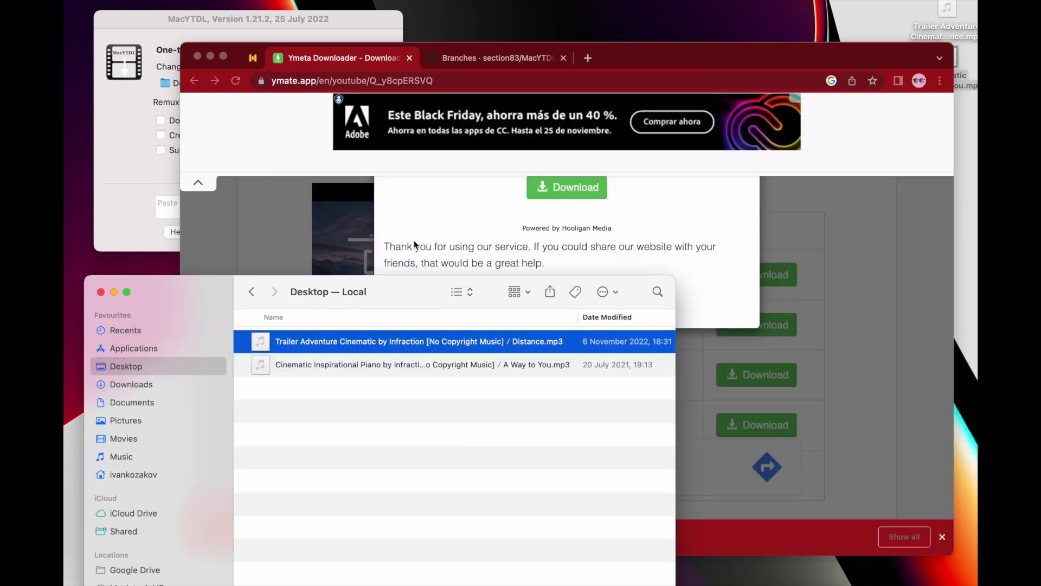
{"action": "left_click", "coordinate": [337, 56]}
Step: Close the ymate.app downloader tab
{"action": "left_click", "coordinate": [409, 57]}
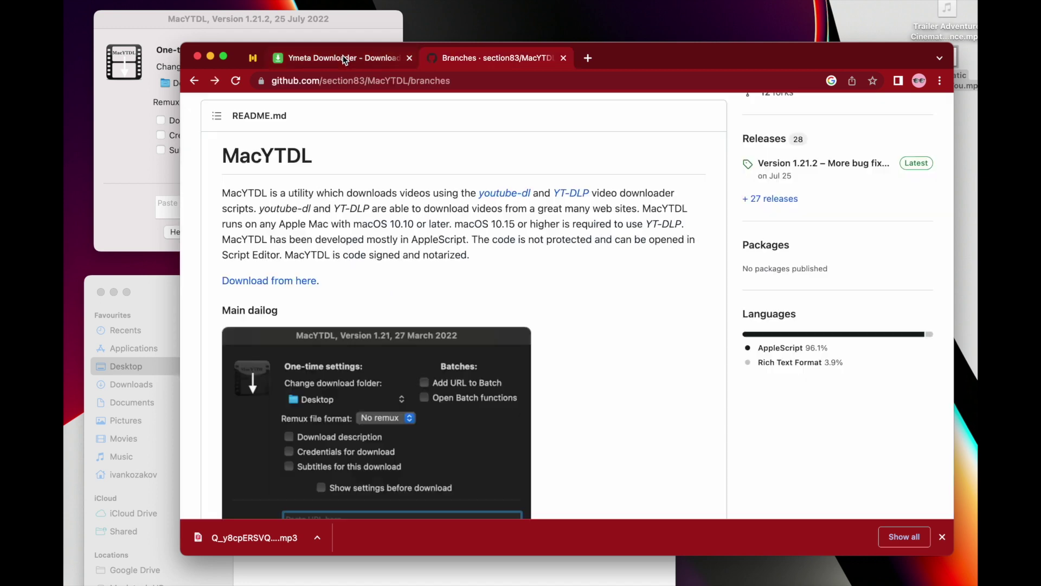
{"action": "scroll", "coordinate": [356, 198], "scroll_direction": "up", "scroll_amount": 7}
{"action": "scroll", "coordinate": [353, 201], "scroll_direction": "down", "scroll_amount": 4}
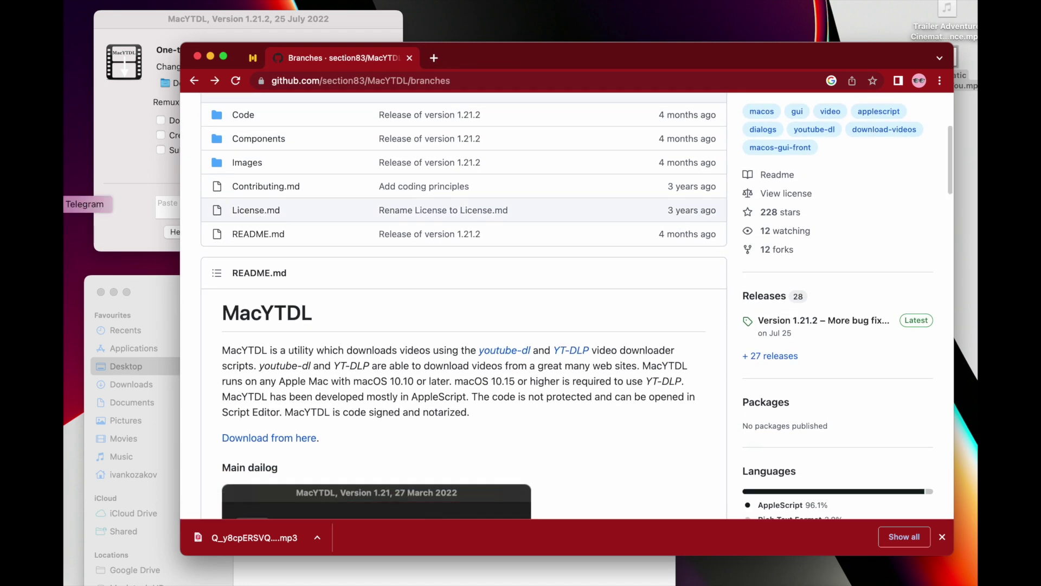
Step: Check the YouTube Navigator bot chat, close Telegram, and dismiss Chrome's downloads bar
{"action": "left_click", "coordinate": [76, 204]}
{"action": "left_click", "coordinate": [488, 89]}
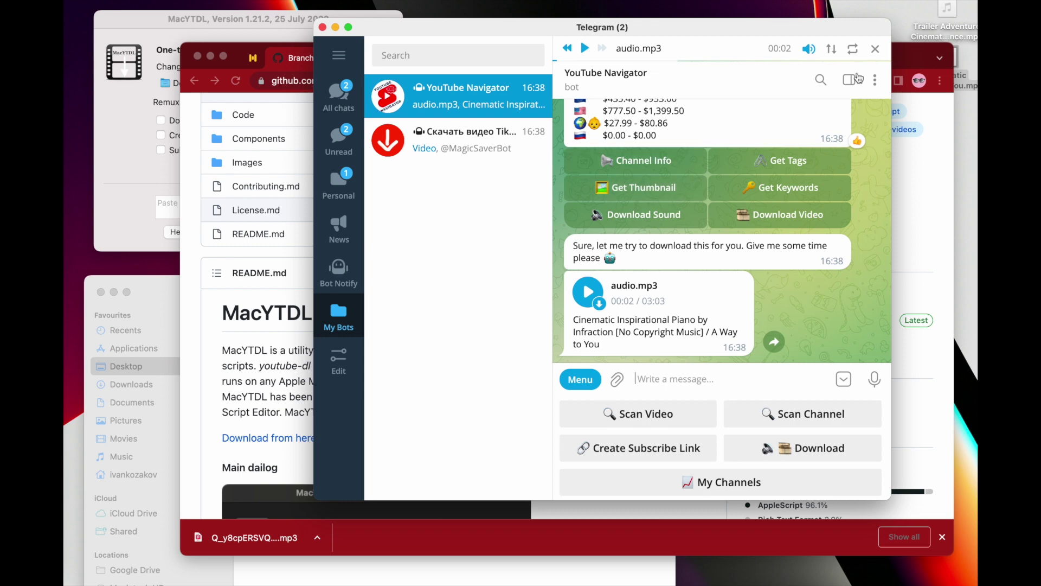
{"action": "left_click", "coordinate": [875, 48]}
{"action": "left_click", "coordinate": [323, 27]}
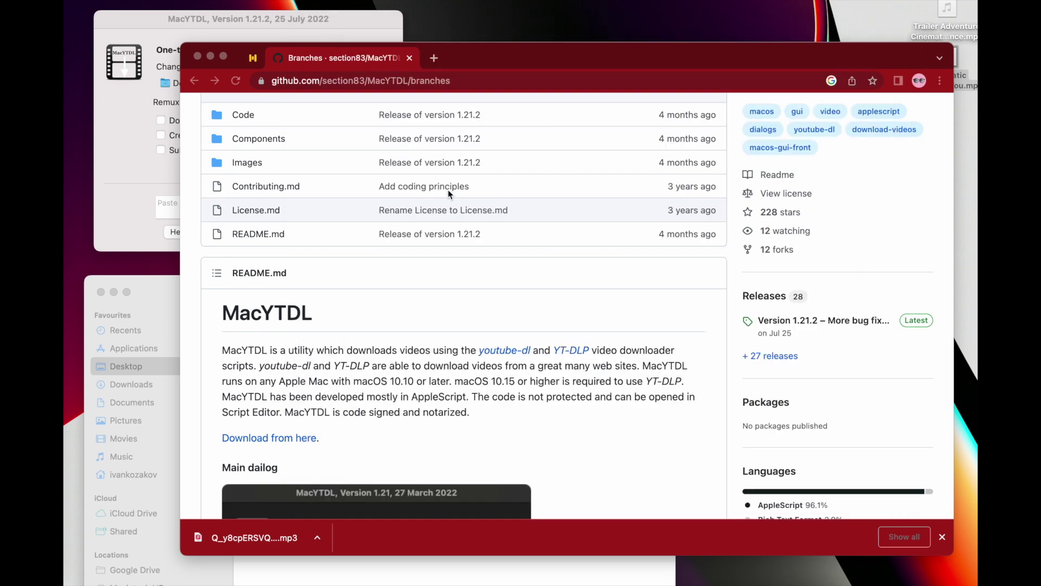
{"action": "left_click", "coordinate": [943, 535]}
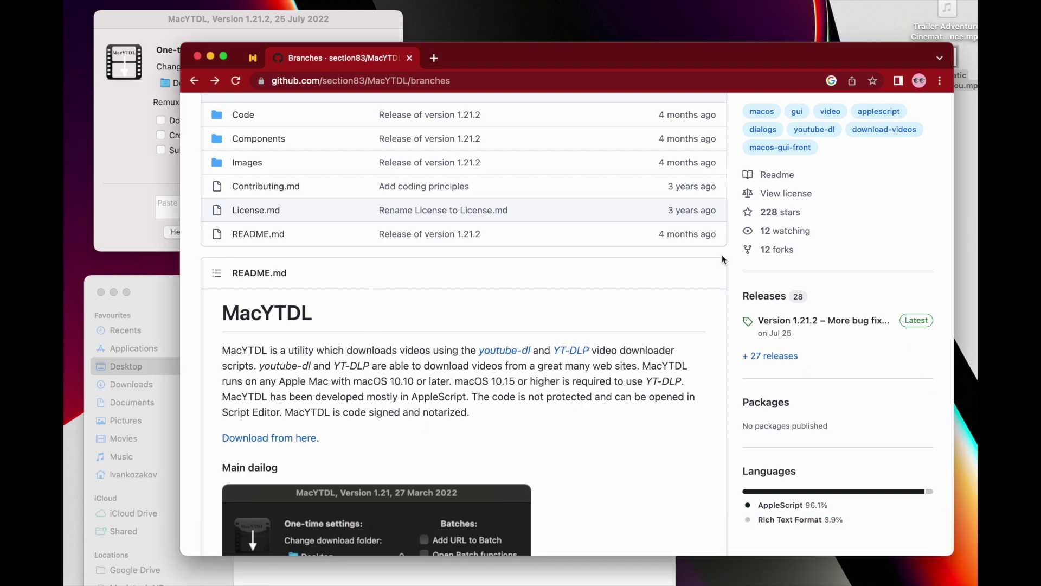
{"action": "scroll", "coordinate": [721, 259], "scroll_direction": "up", "scroll_amount": 5}
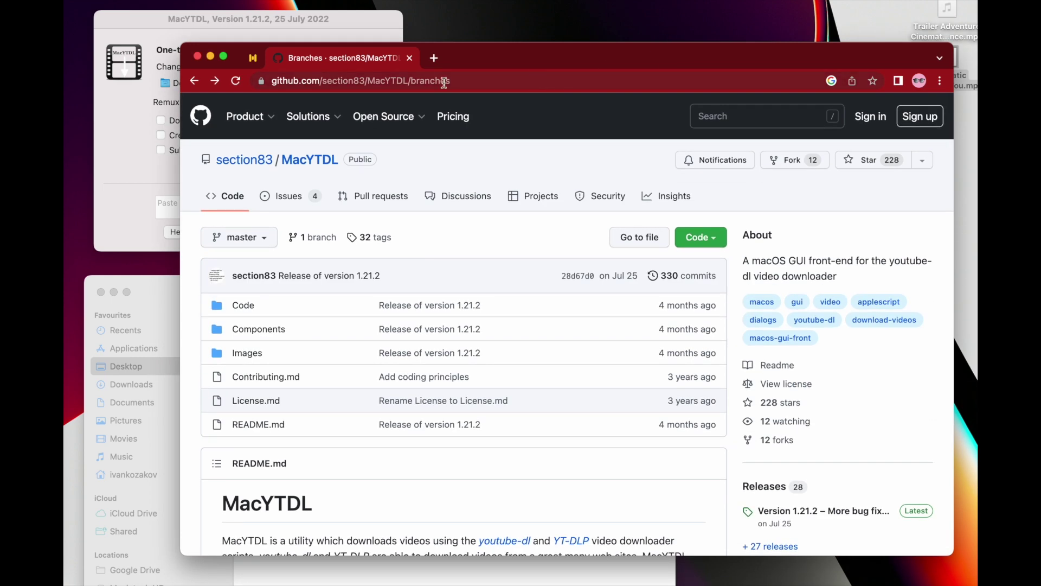